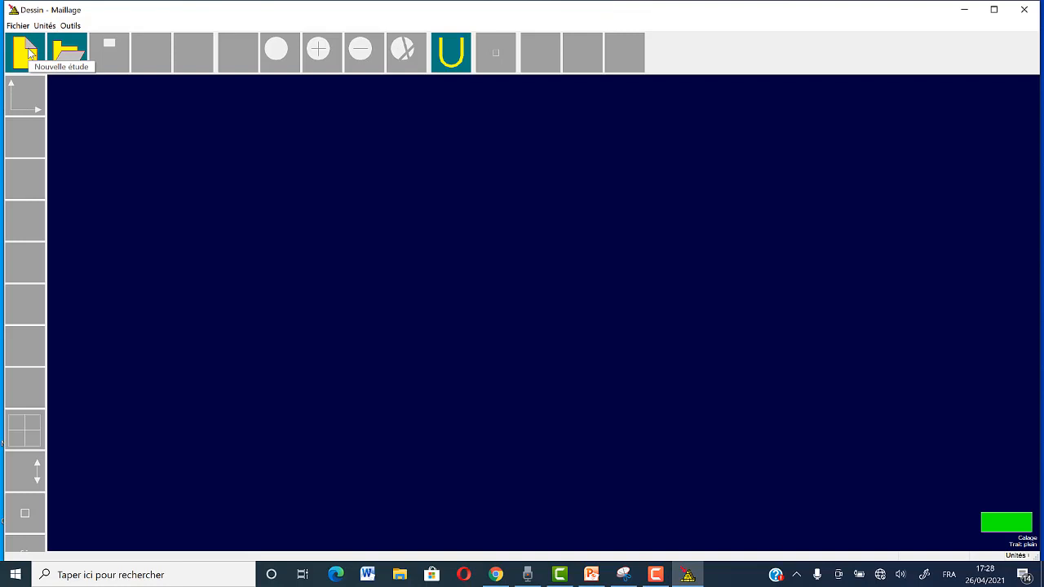
- Create a new study in millimetres with a maximum length and height of 250 and the origin at x 0, y 0
click(30, 53)
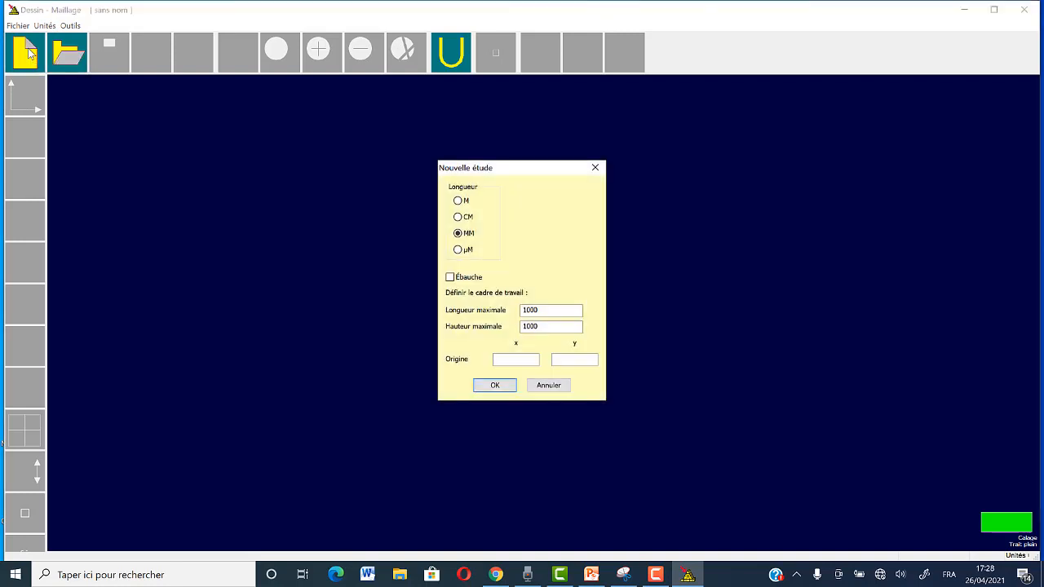
double_click(555, 313)
drag(555, 312, 521, 312)
text(250)
double_click(545, 327)
drag(543, 326, 522, 327)
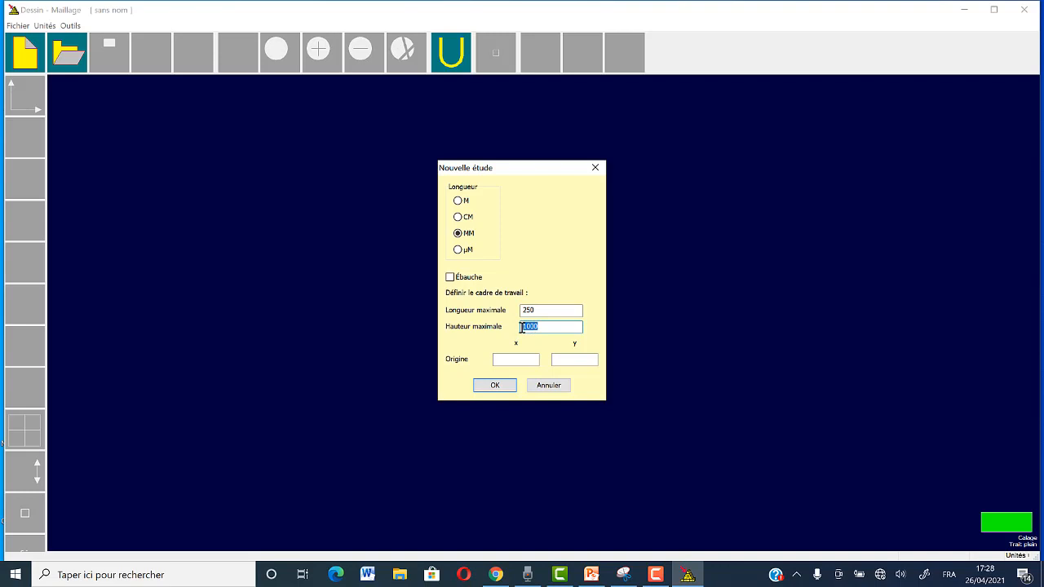
text(250)
click(523, 360)
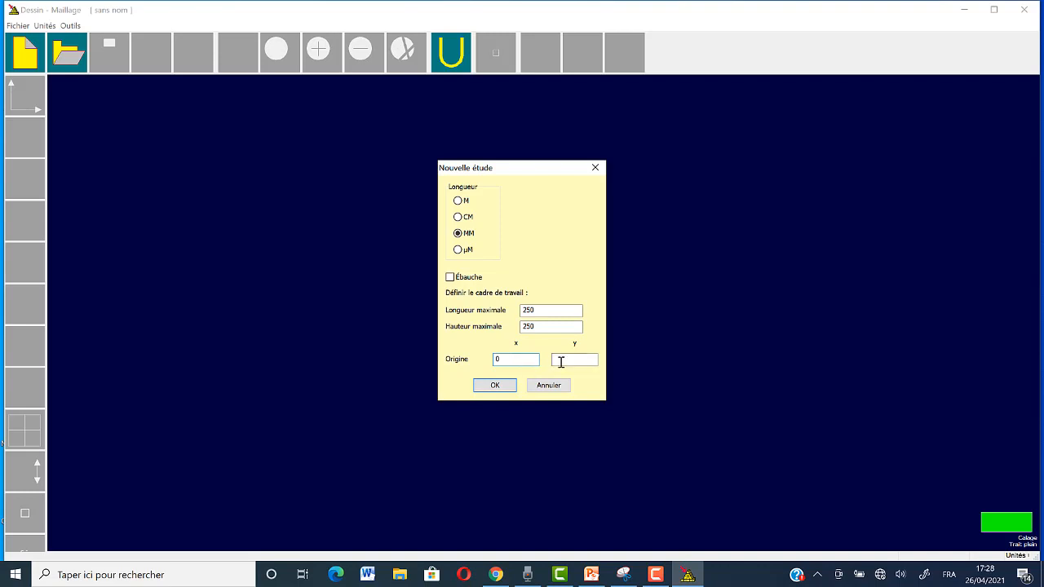
click(562, 362)
text(0)
click(494, 387)
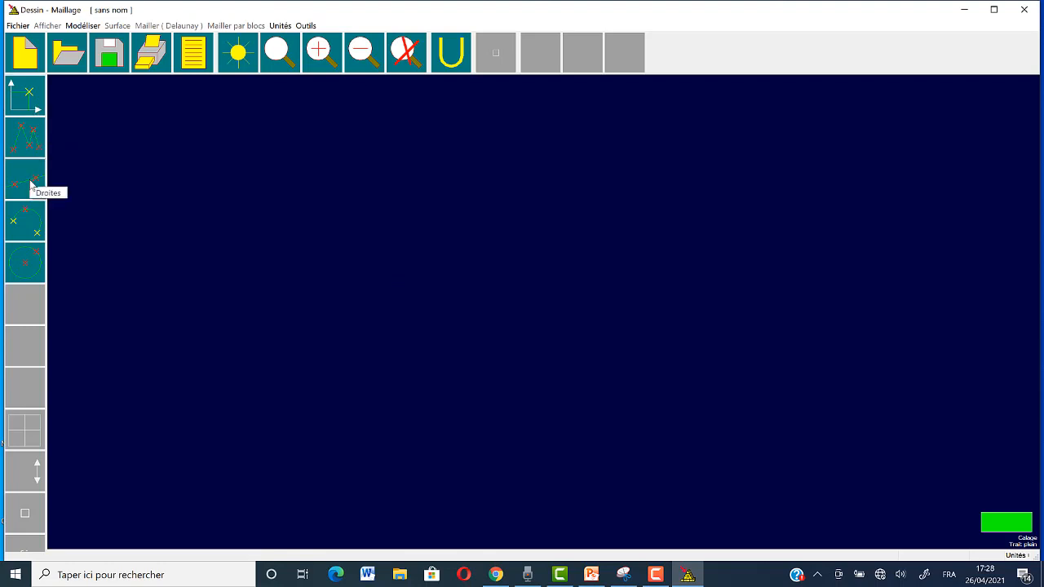
- Create two points by coordinates at (100, 100) and (150, 200) mm
click(27, 104)
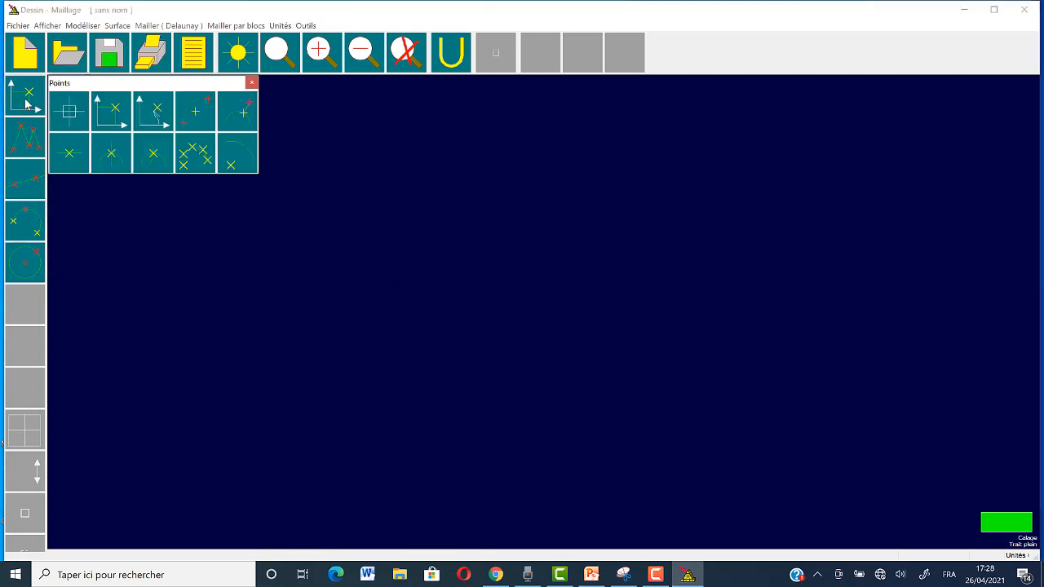
click(114, 121)
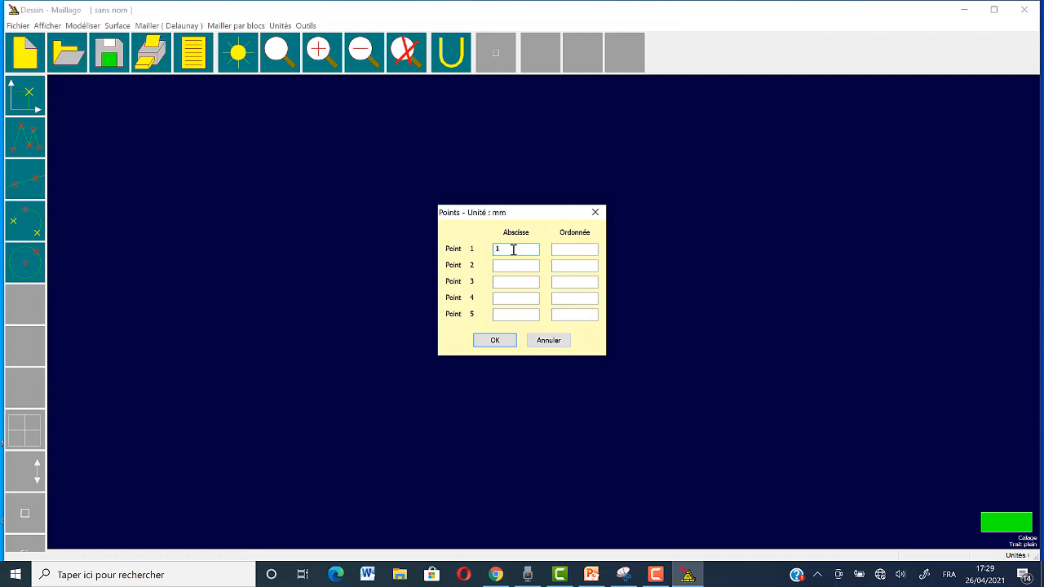
click(579, 249)
text(100)
click(522, 266)
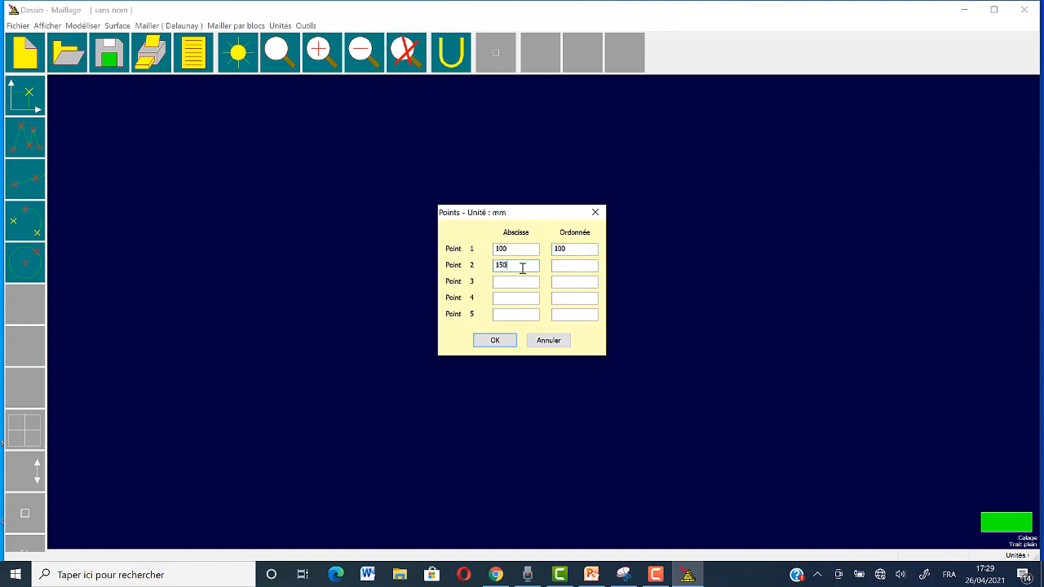
click(567, 266)
text(200)
click(505, 341)
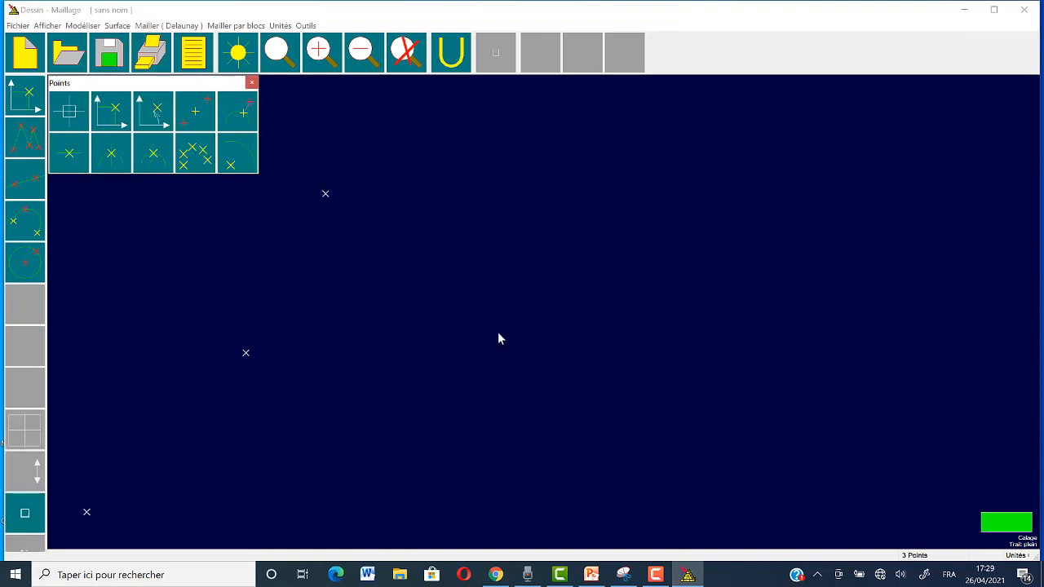
click(250, 84)
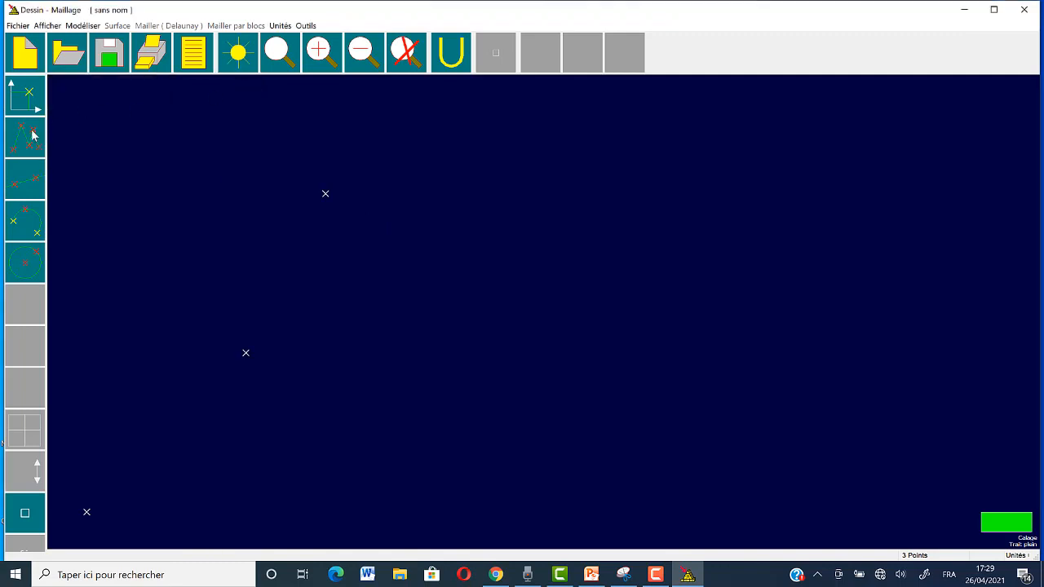
- Draw a rectangle whose diagonal runs from the point (100, 100) to the point (150, 200)
click(33, 135)
click(244, 109)
click(246, 353)
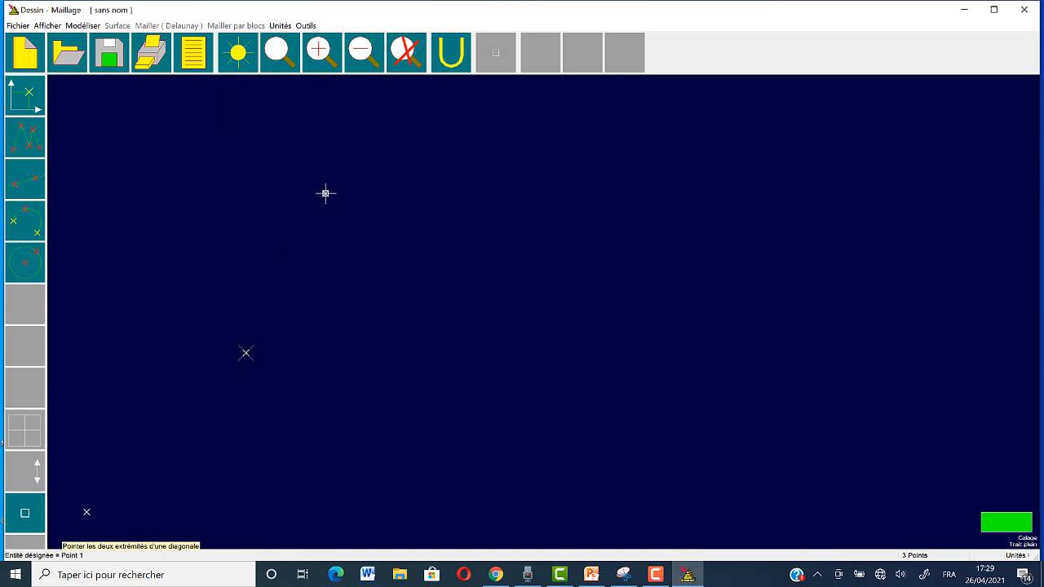
click(326, 193)
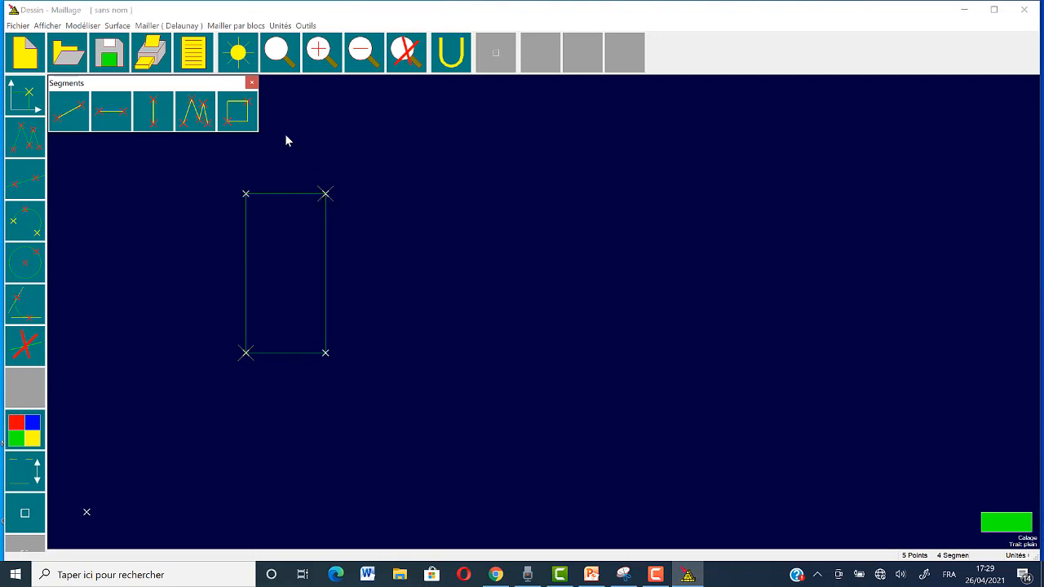
click(253, 83)
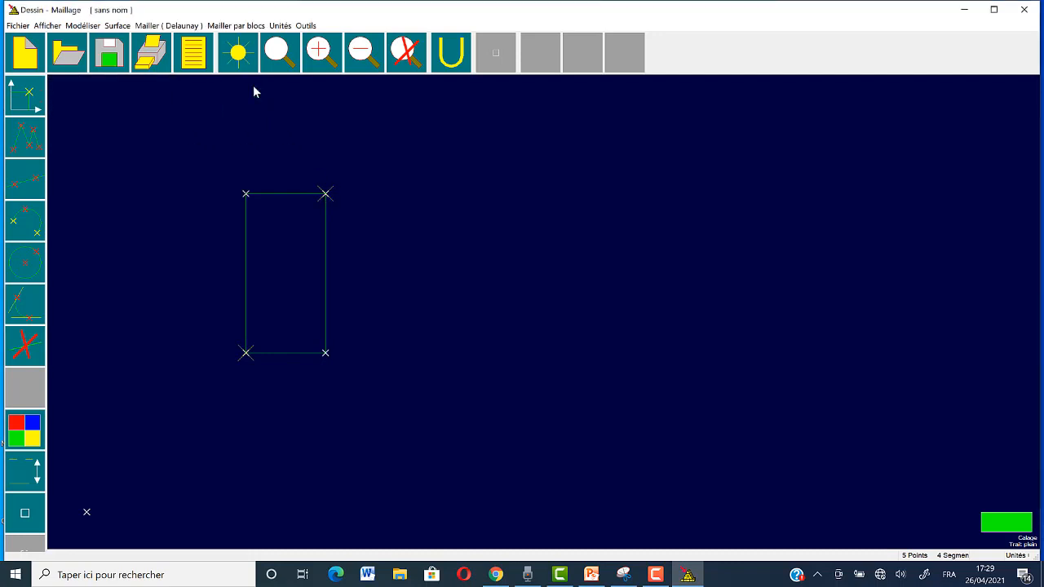
- Mesh the rectangle by the Delaunay method with three-node triangles, first for 800 elements and again for 400
click(283, 64)
click(229, 187)
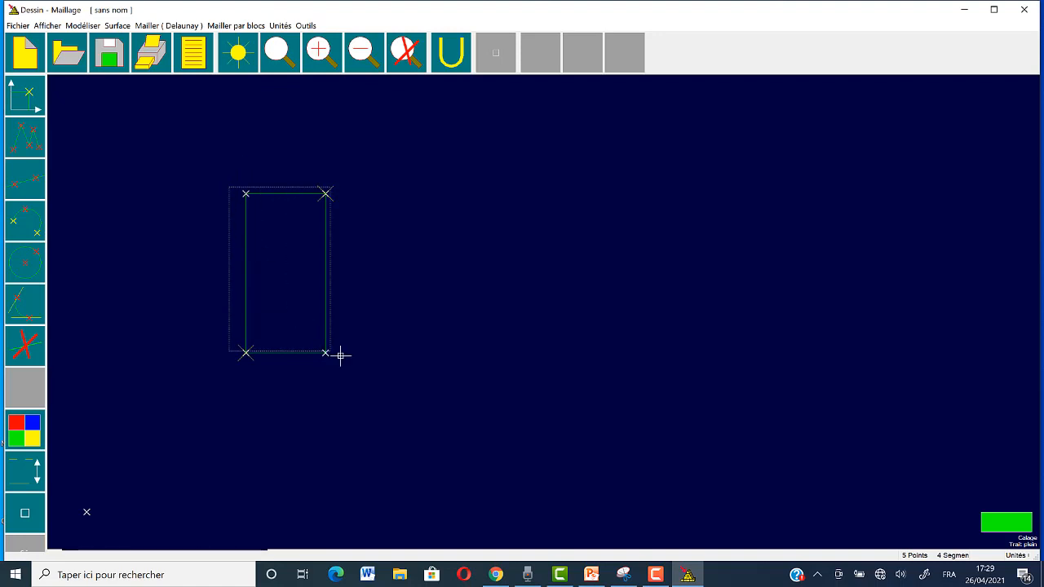
click(374, 367)
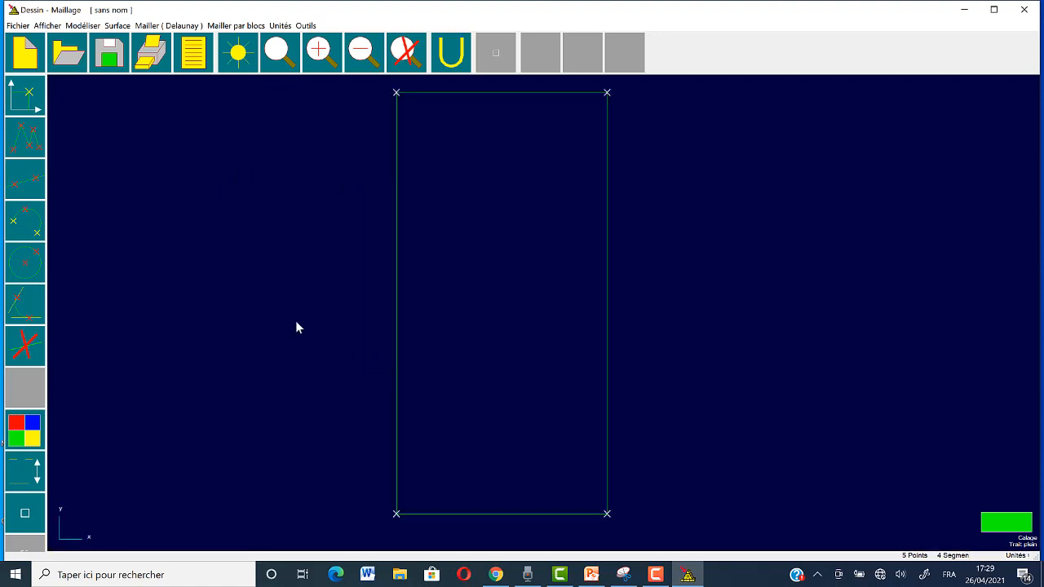
click(151, 27)
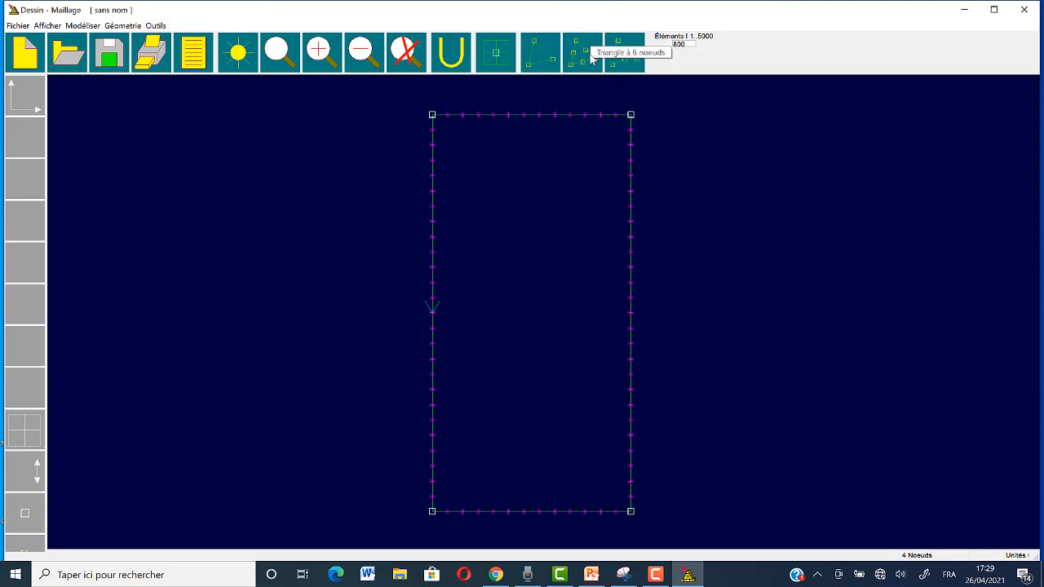
click(685, 45)
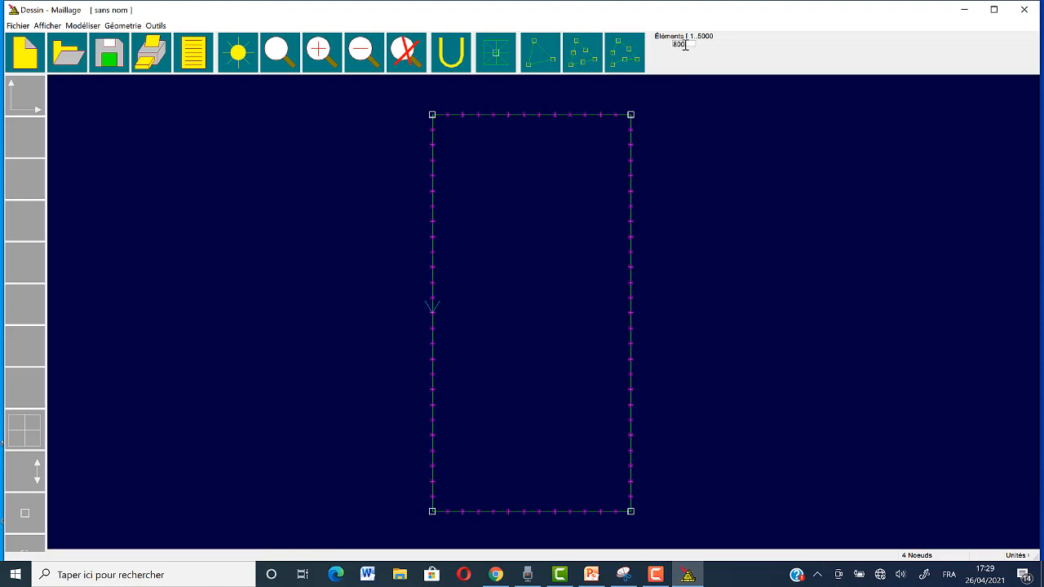
click(546, 56)
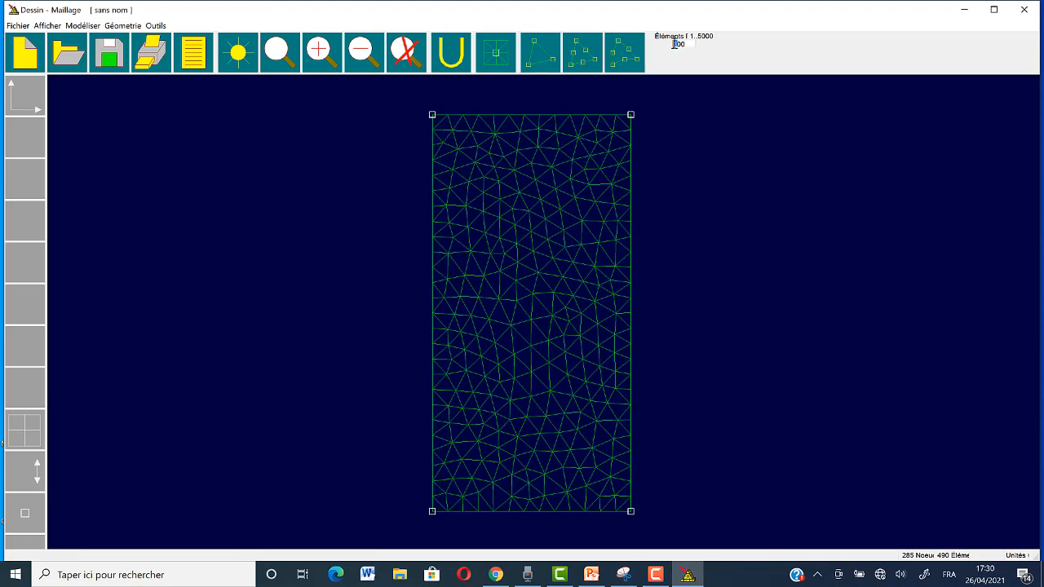
click(549, 56)
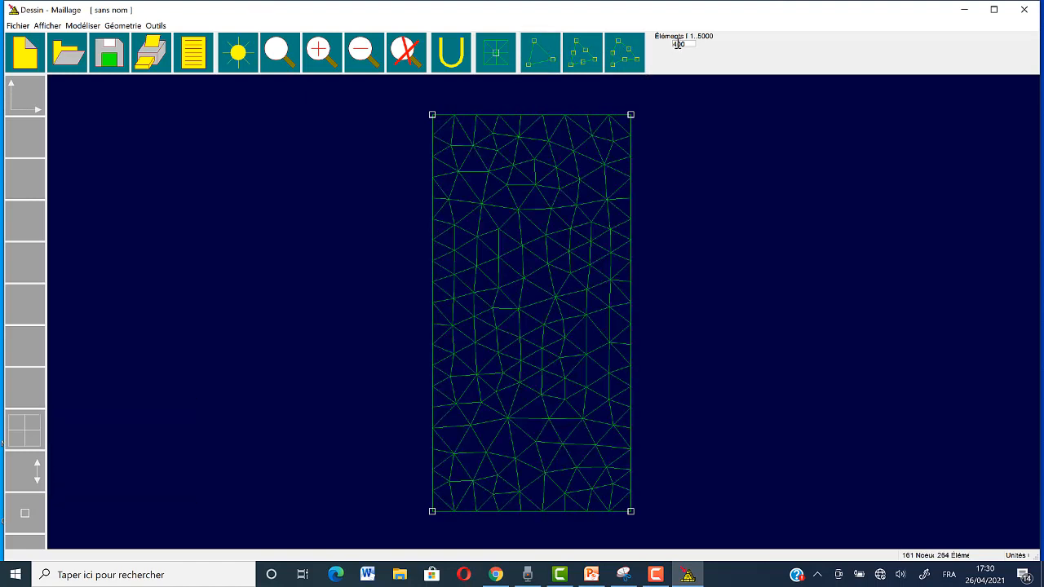
- Remesh the rectangle for 1000 elements with three-node triangles and convert the mesh to six-node triangles
drag(678, 44, 671, 44)
text(10)
click(548, 53)
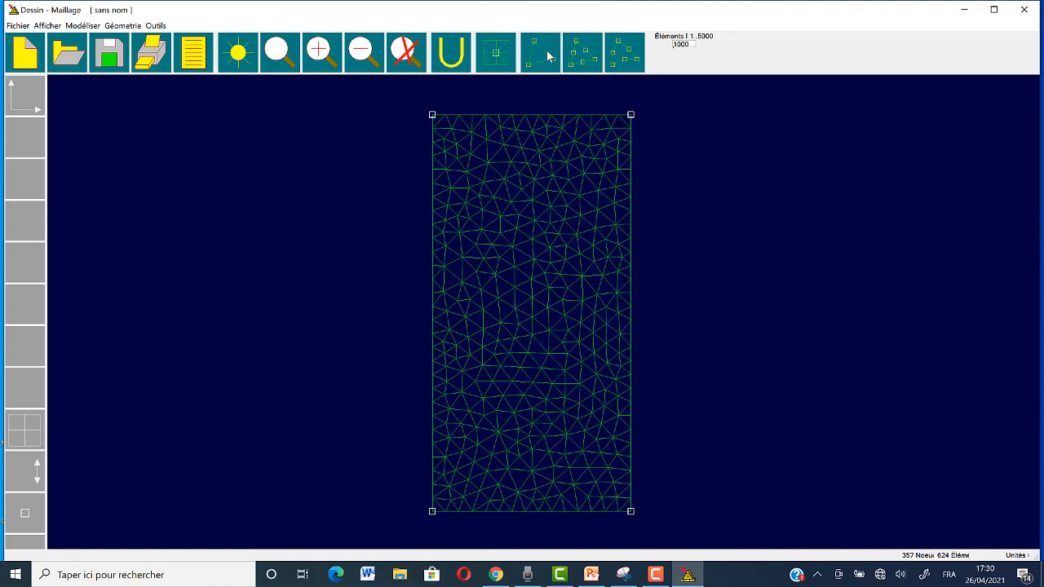
click(593, 57)
- Save the mesh over plaque1.geo and transfer it to Élasticité - Thermique as a plane stress problem (Contraintes planes)
click(18, 25)
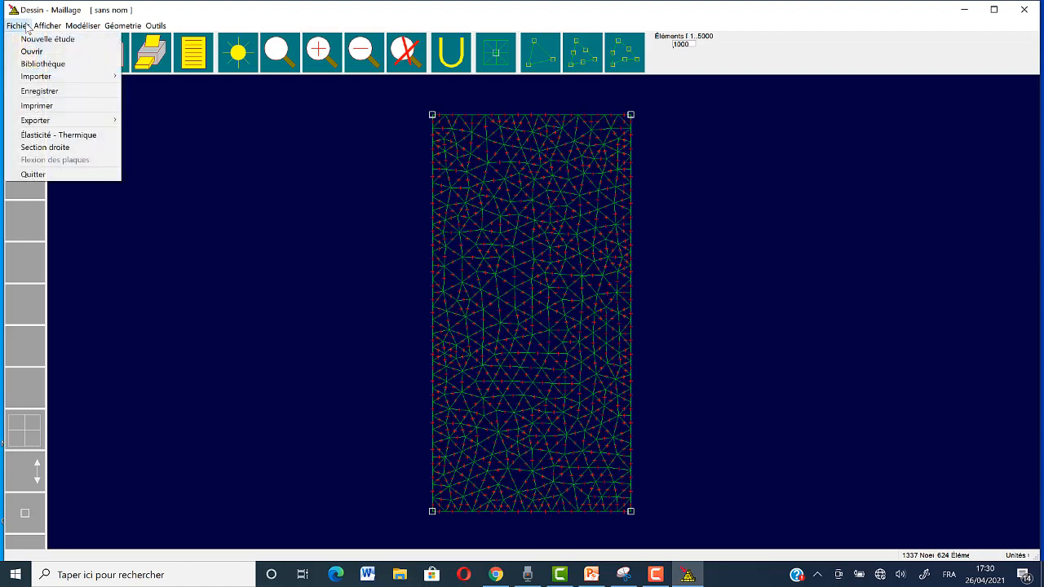
click(70, 140)
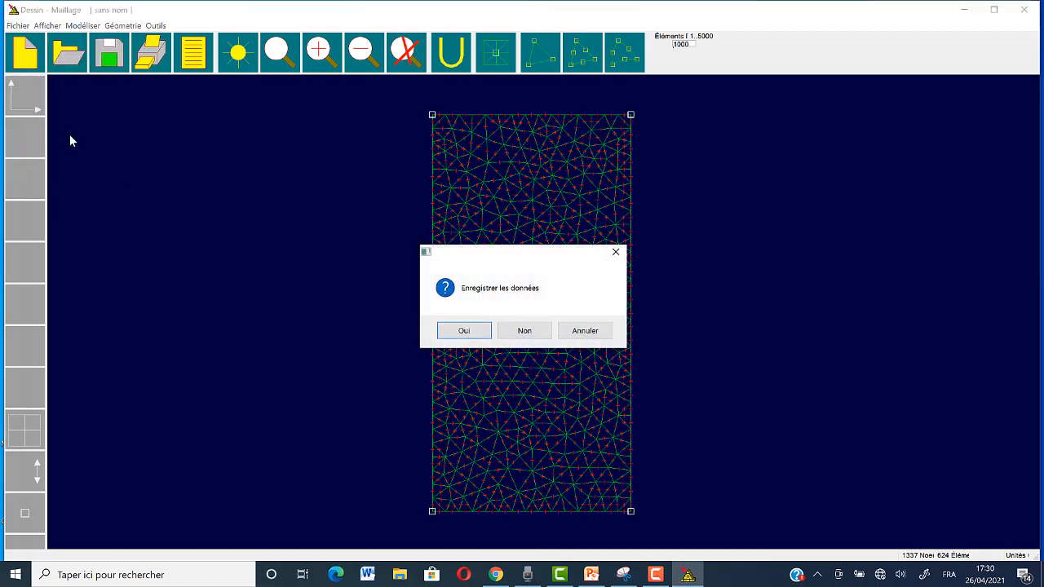
click(464, 334)
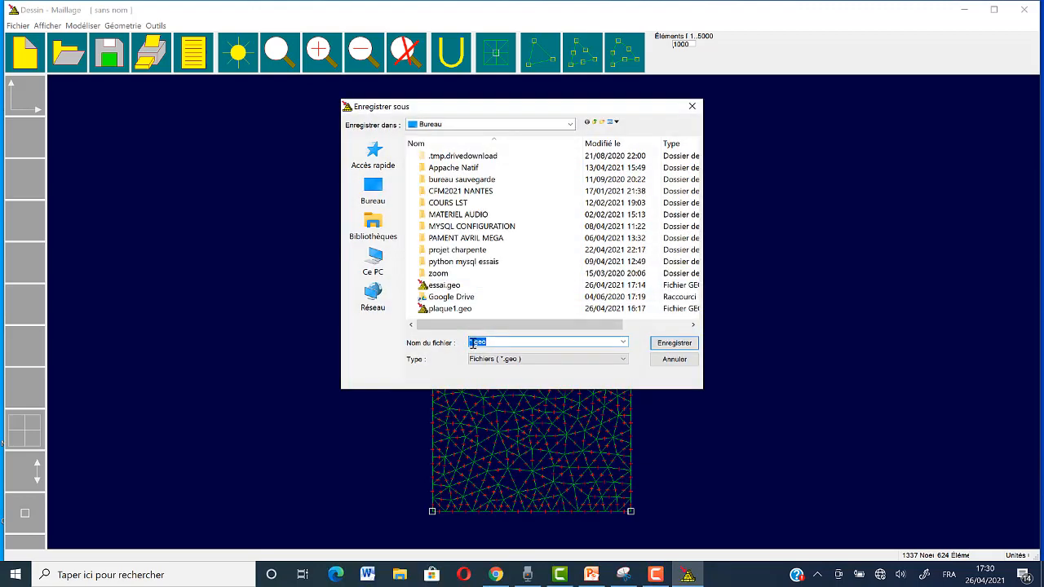
click(472, 343)
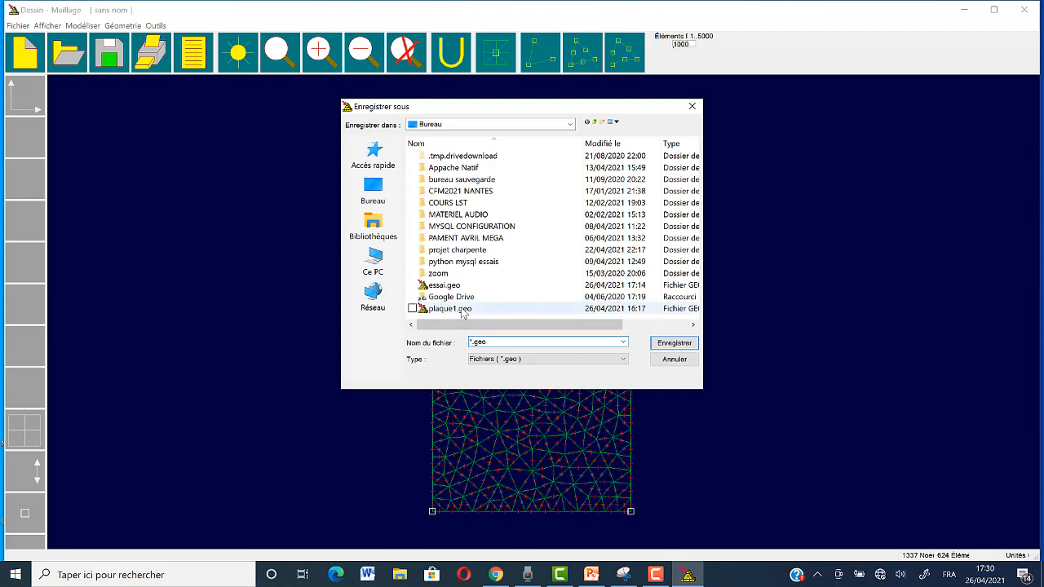
click(462, 312)
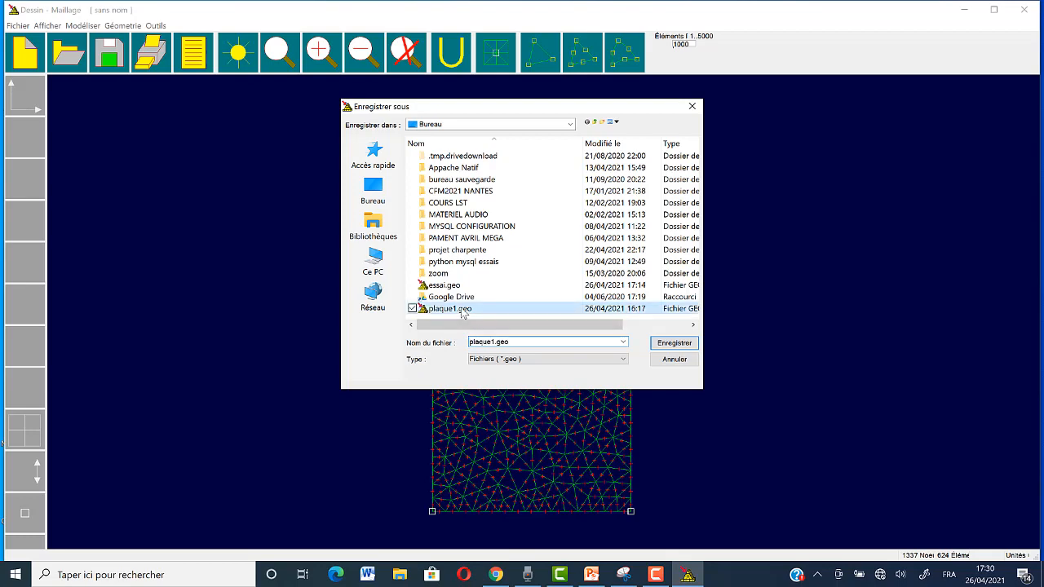
click(671, 343)
click(560, 295)
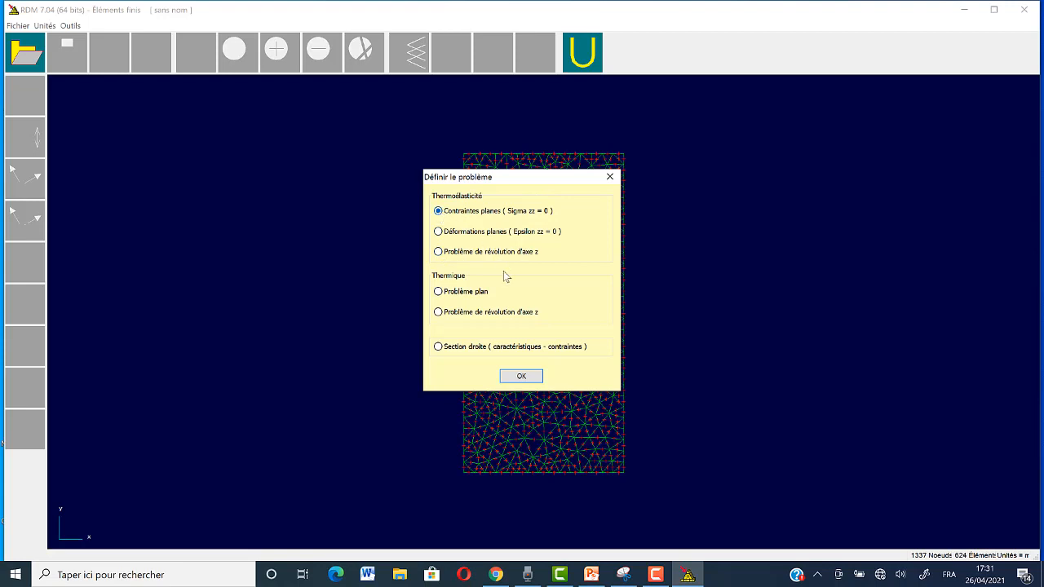
click(520, 377)
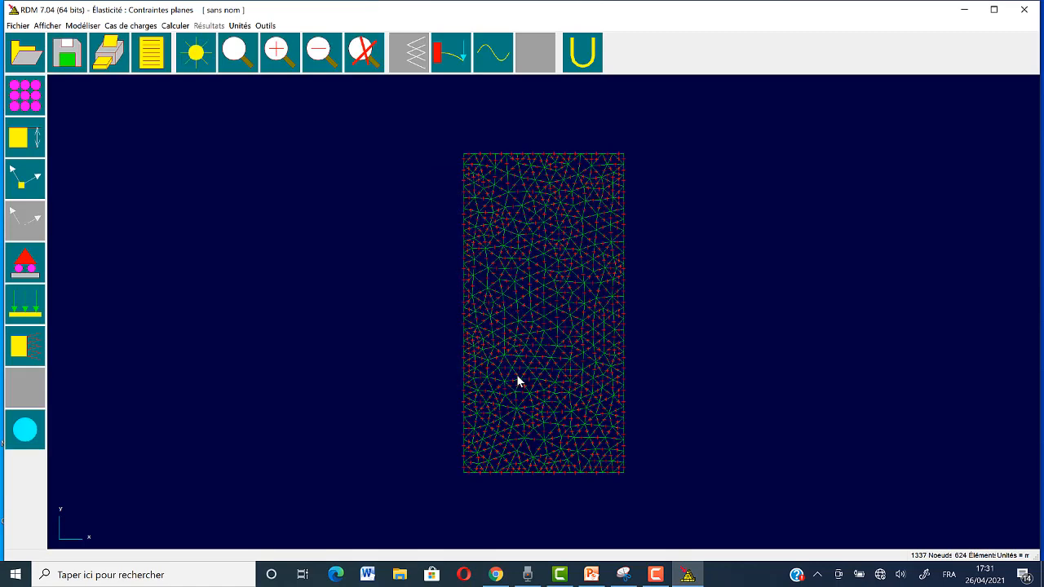
- Edit the elastic limit of the Acier material defined for the cyan group
click(34, 100)
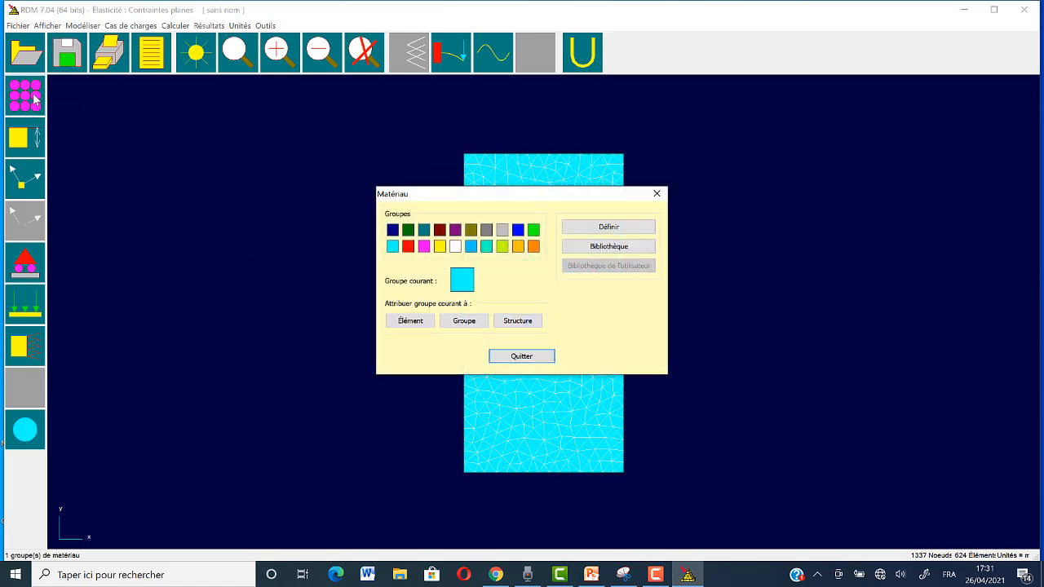
click(600, 228)
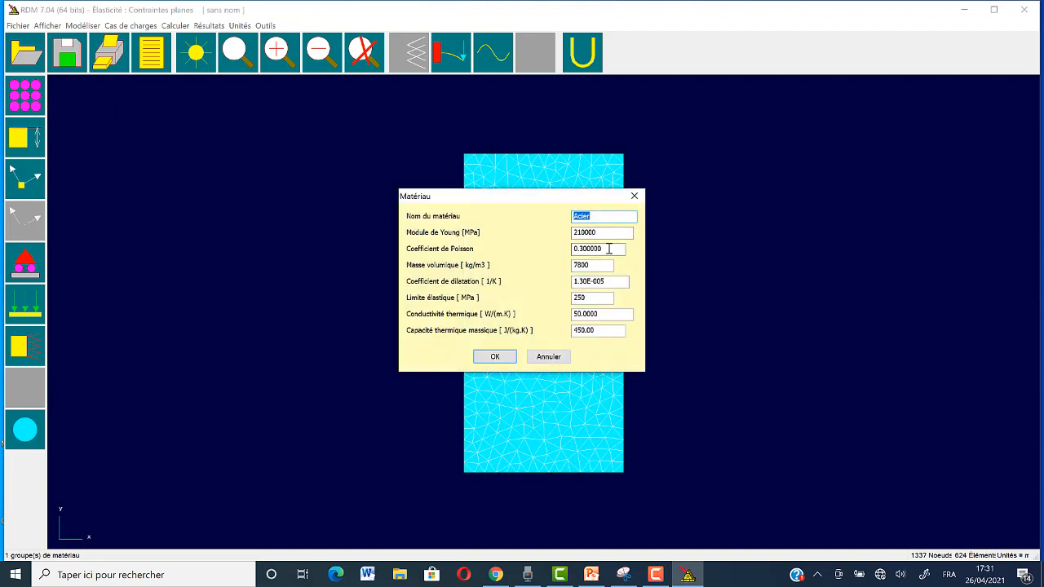
click(582, 297)
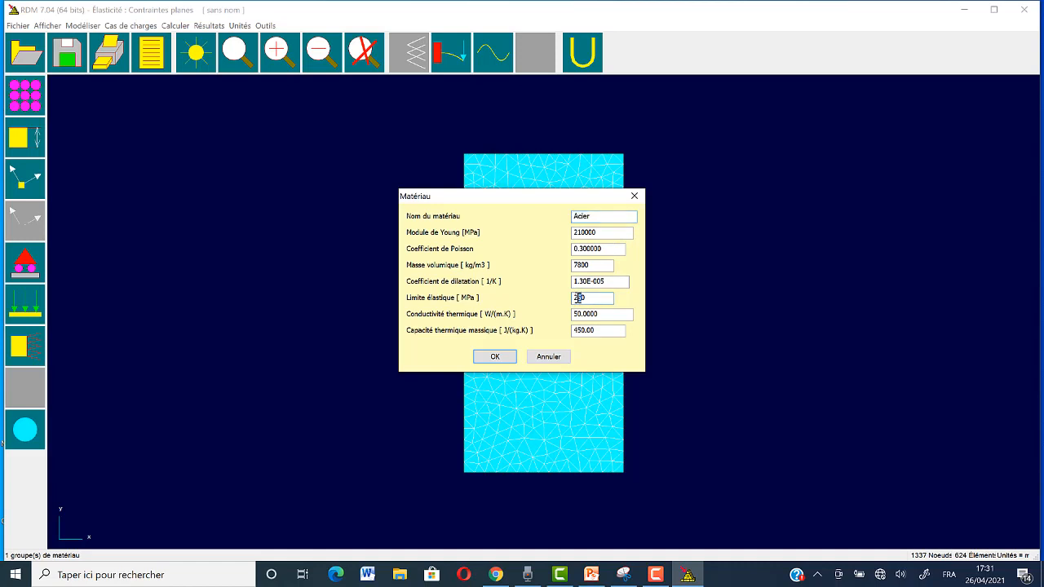
double_click(575, 298)
text(3)
click(495, 358)
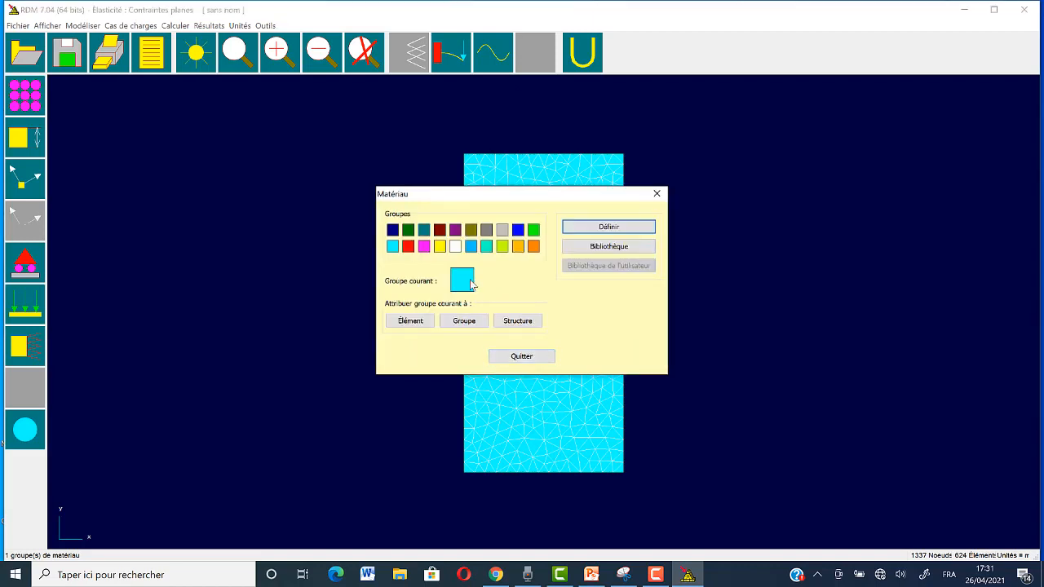
- Assign the magenta material group to the whole structure and edit the elastic limit of its Acier material
click(422, 248)
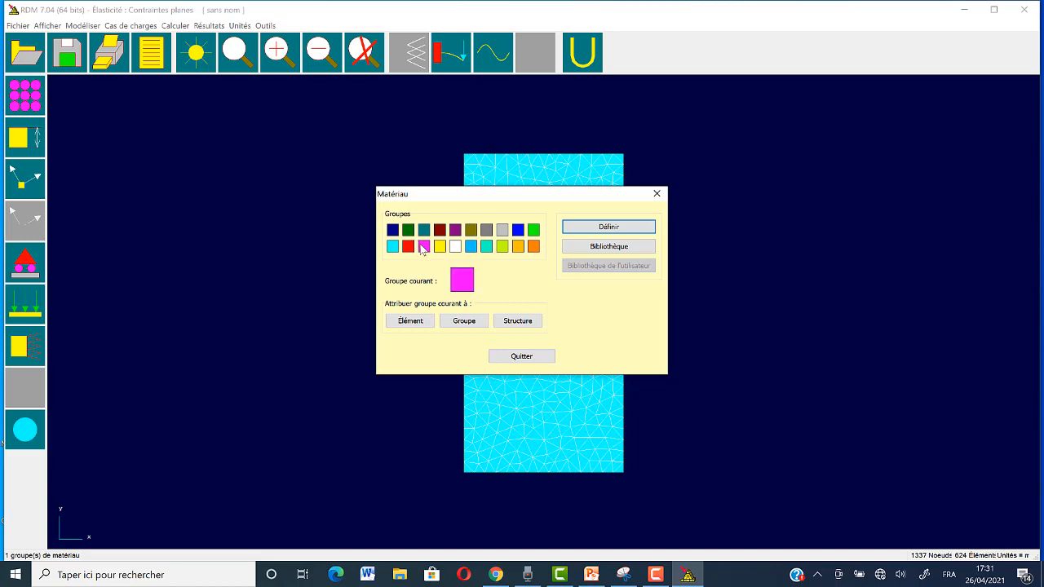
click(518, 321)
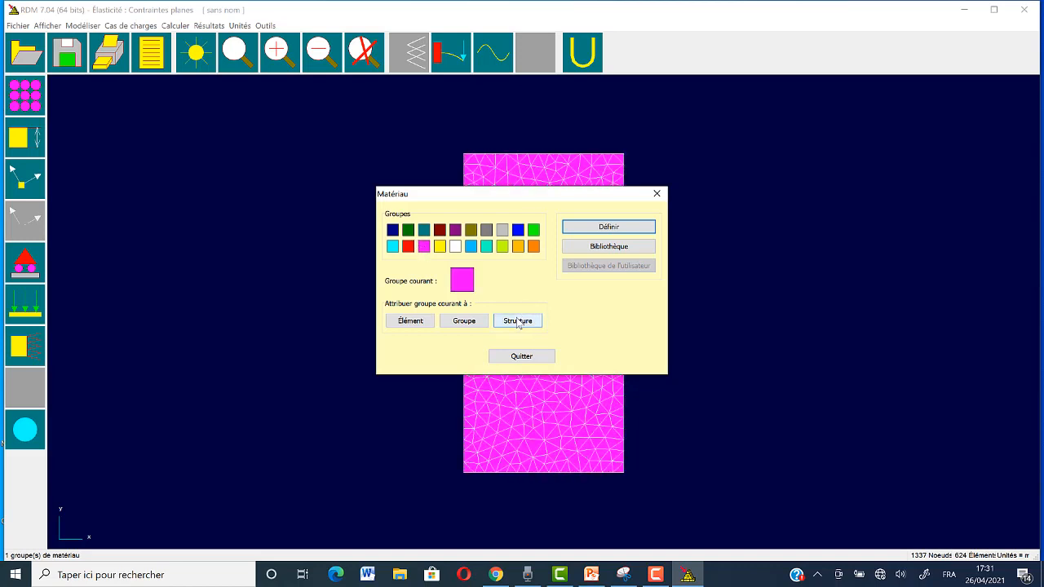
click(596, 229)
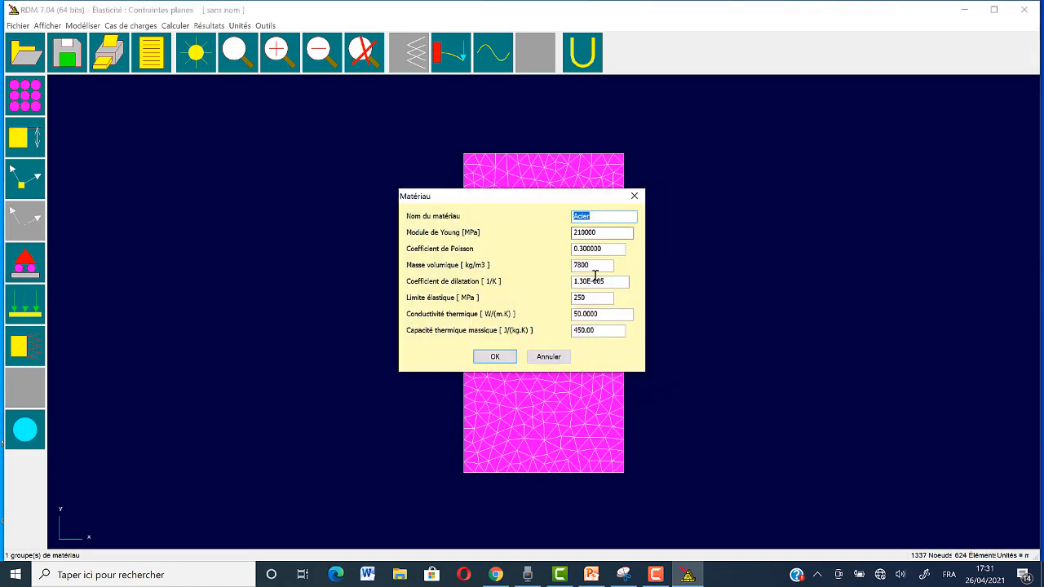
drag(584, 299, 574, 299)
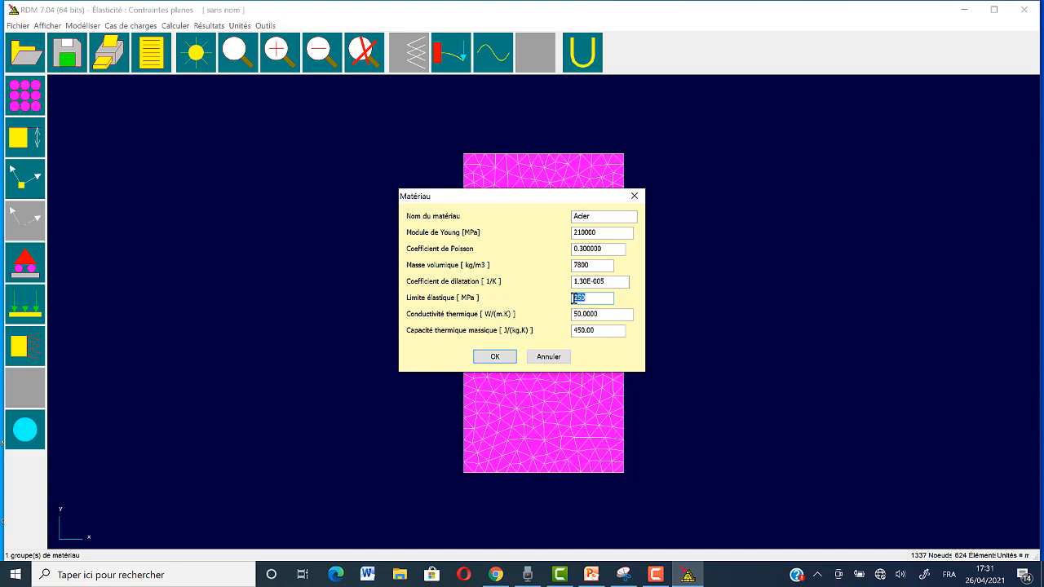
key(BackSpace)
click(497, 357)
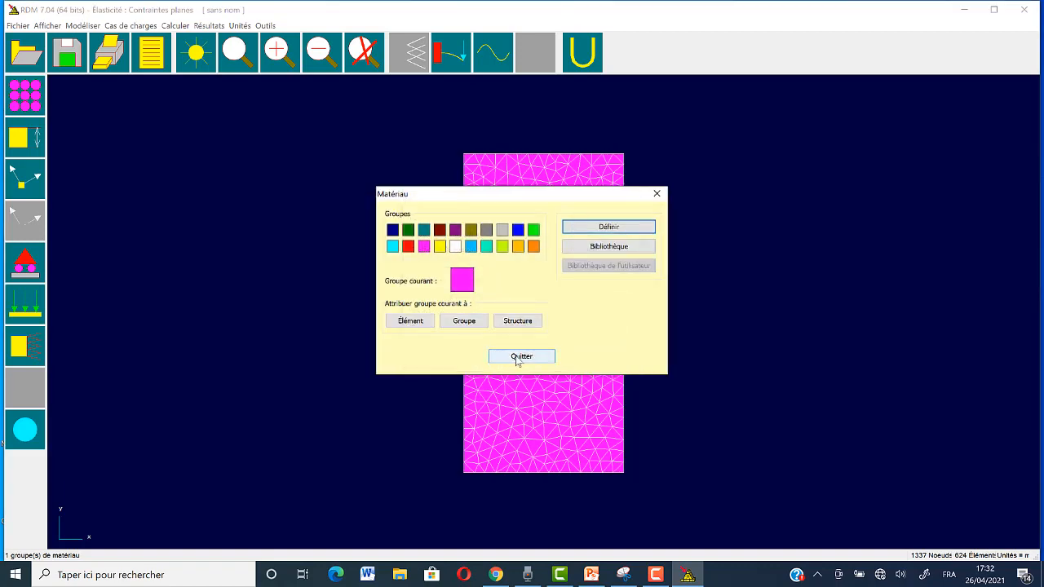
- Close the material definition and set the thickness of the cyan group to 1 mm
click(516, 358)
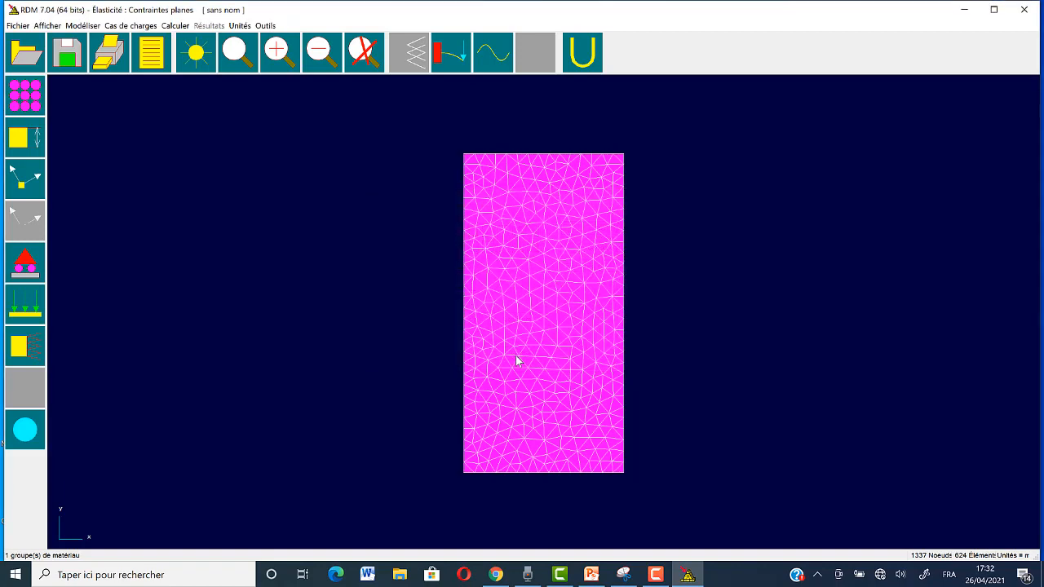
click(23, 131)
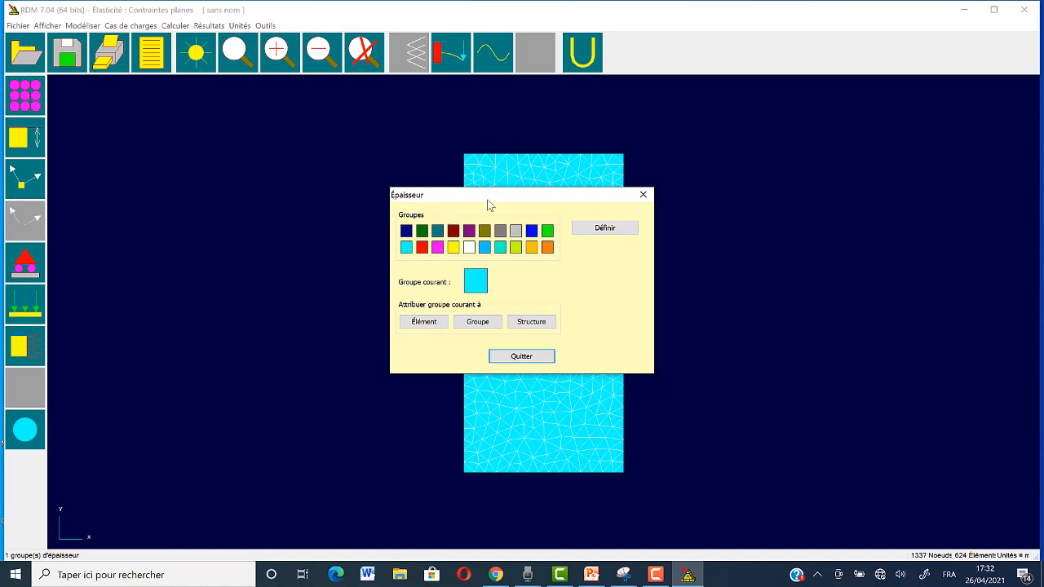
click(600, 230)
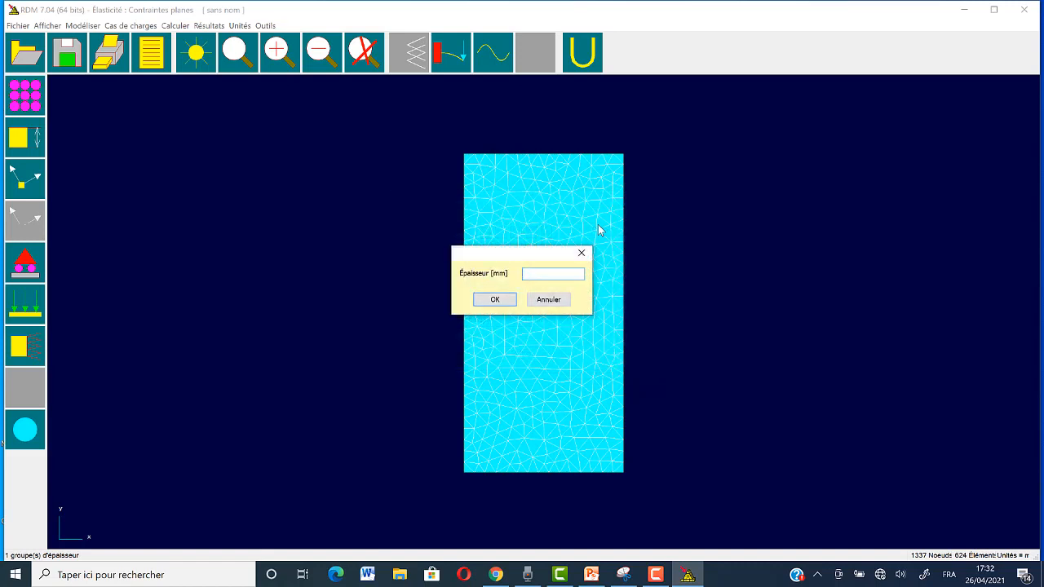
text(1)
click(483, 303)
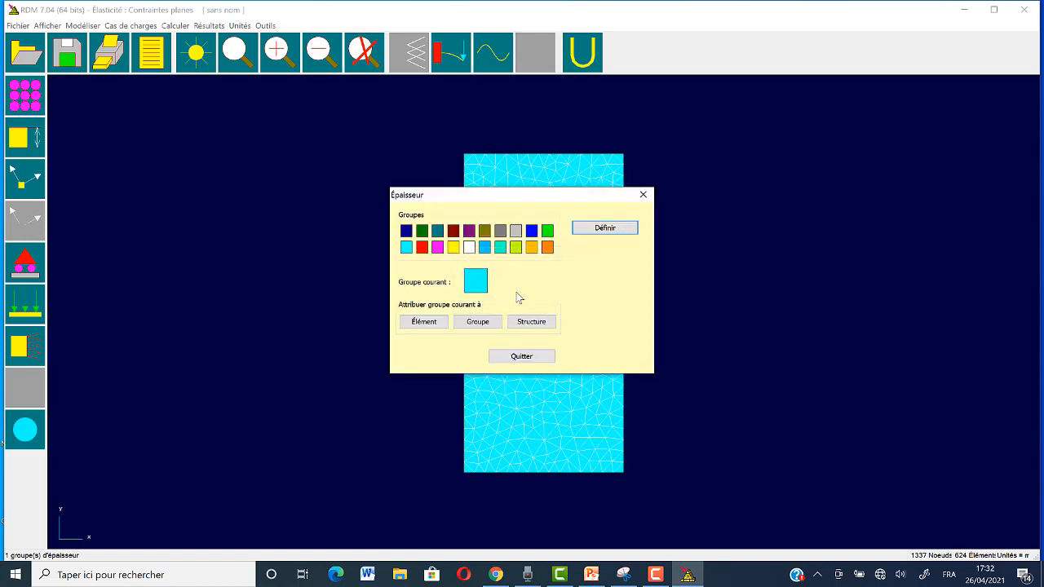
- Assign the red thickness group to the whole structure and define its thickness as 1 mm
click(422, 250)
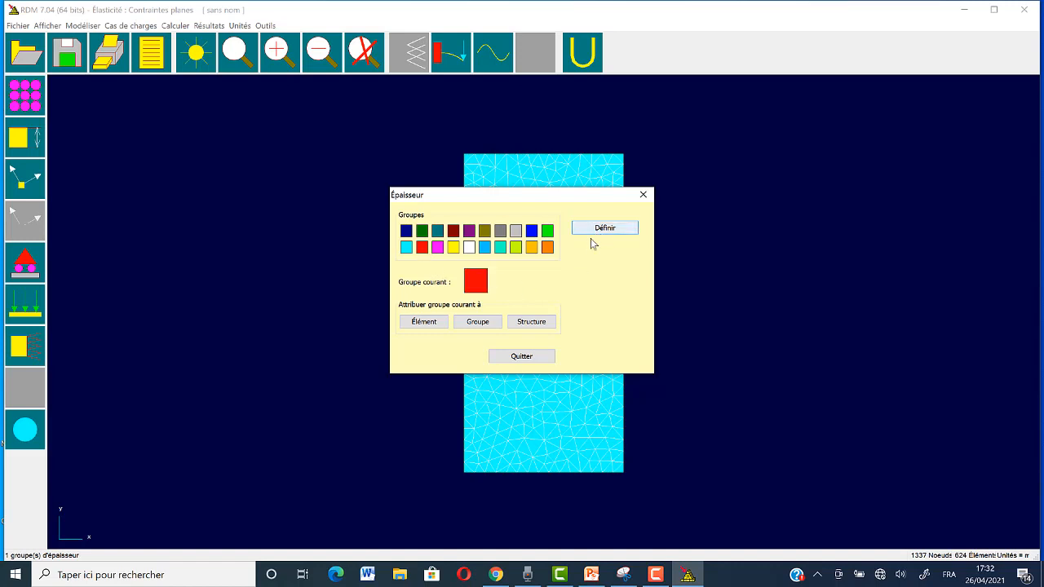
click(531, 323)
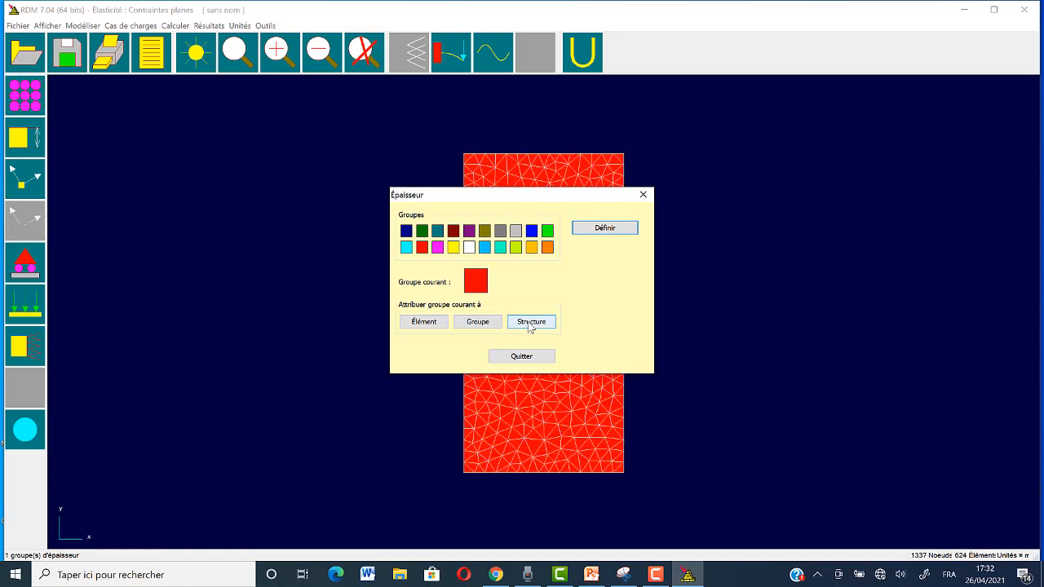
click(605, 231)
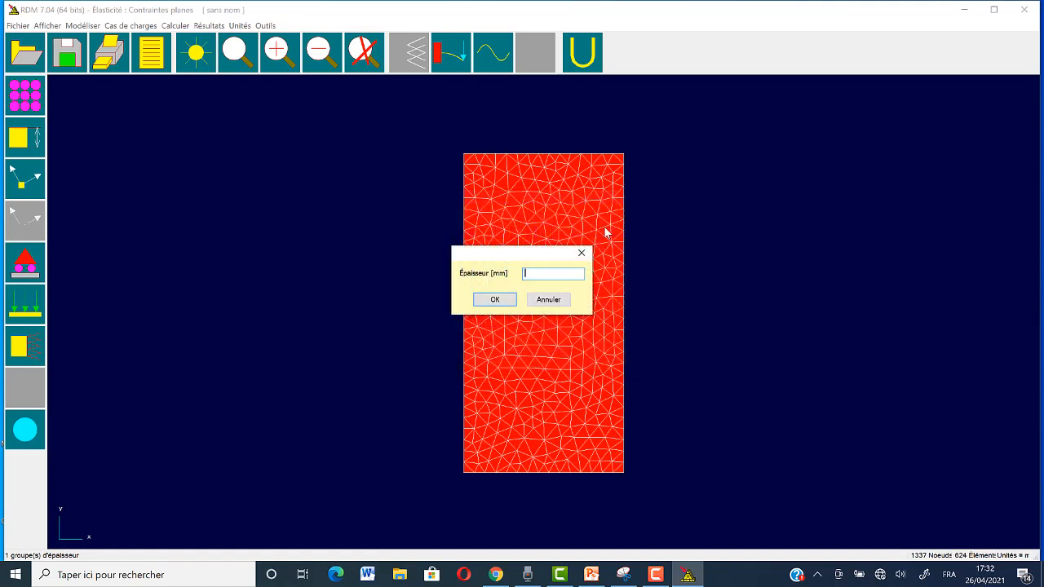
text(1)
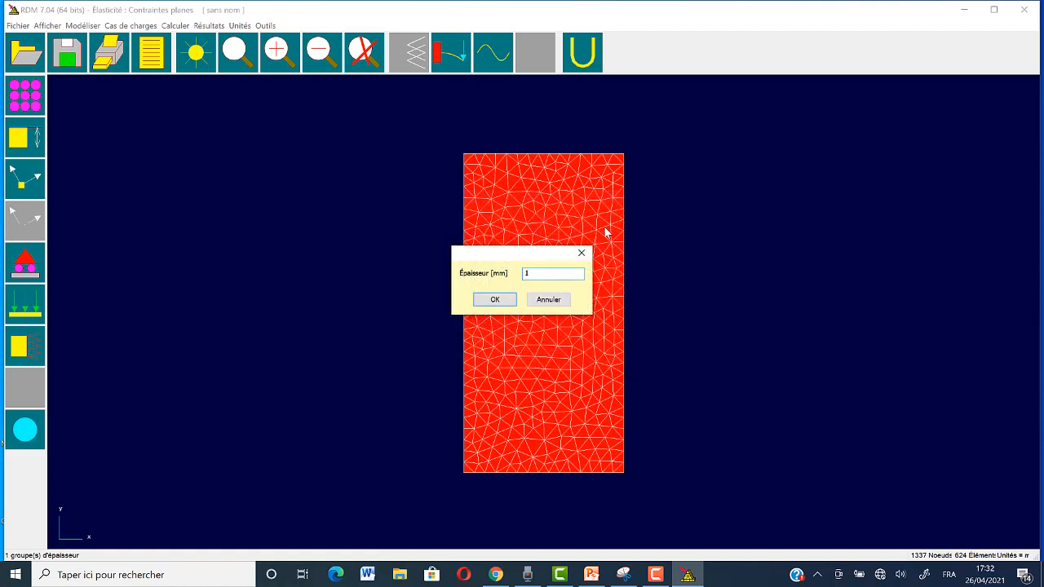
click(495, 300)
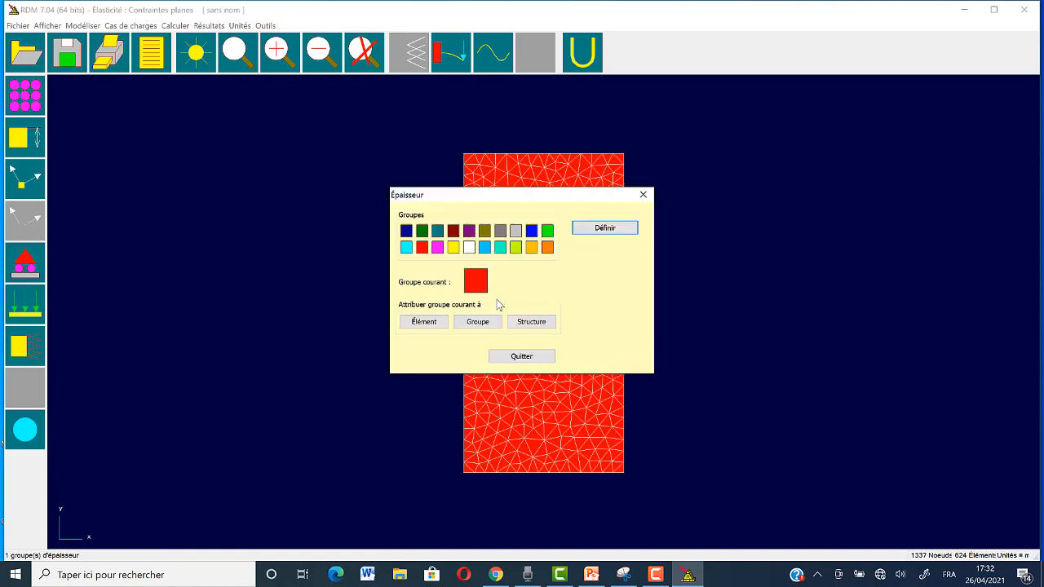
click(514, 359)
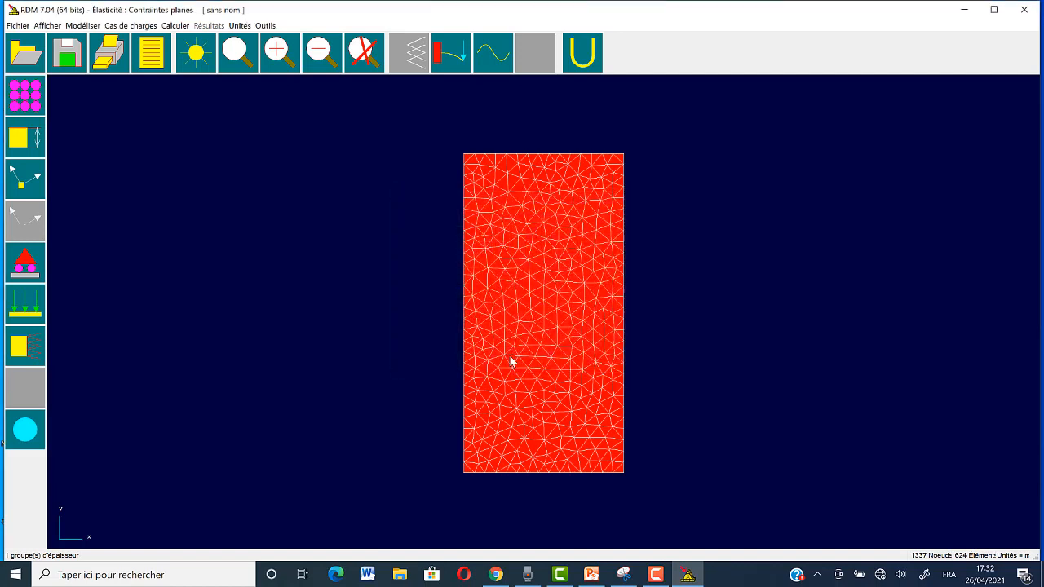
click(25, 262)
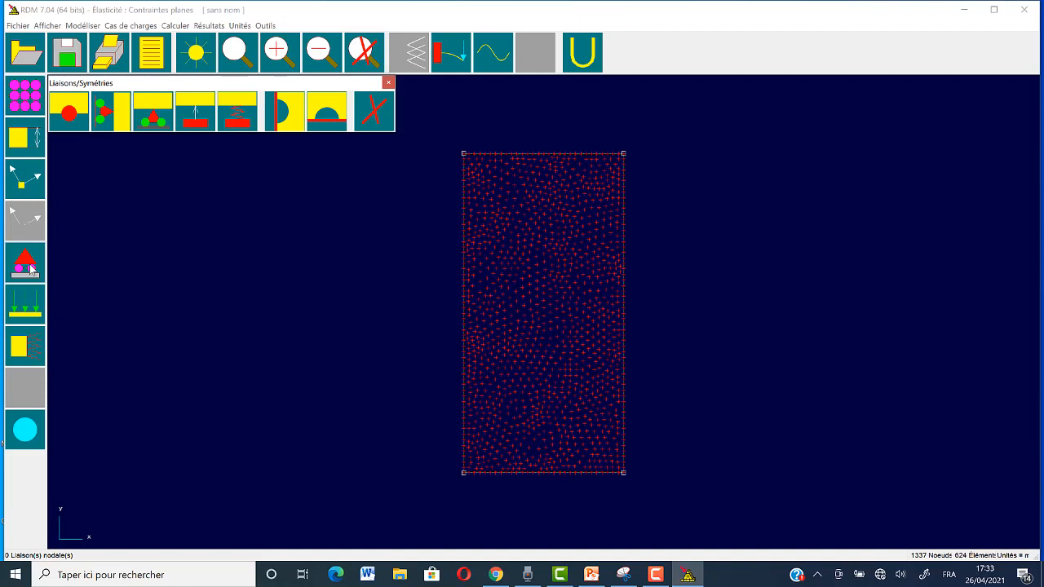
click(152, 116)
click(235, 56)
click(449, 422)
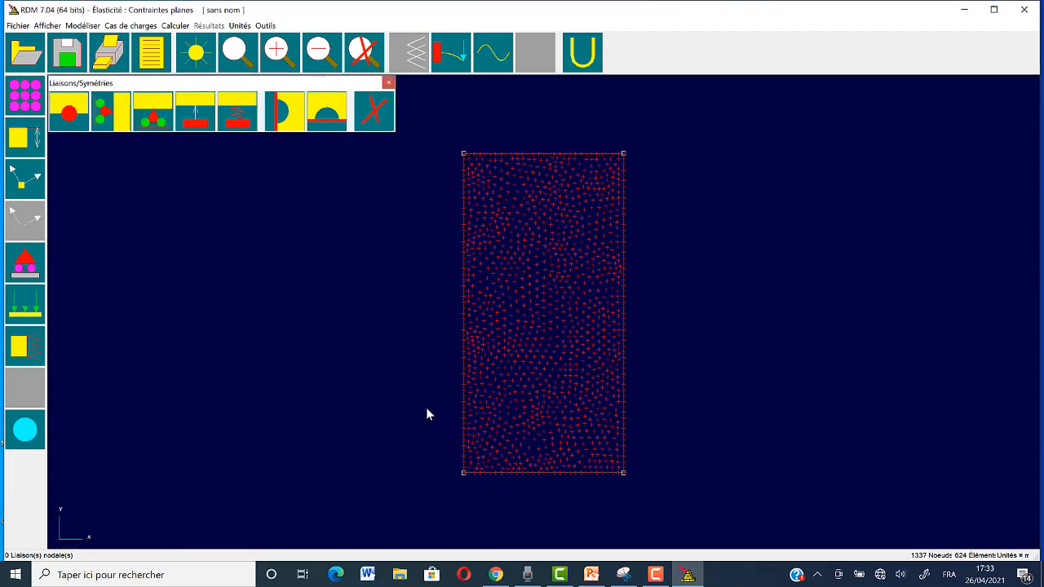
- Block the vertical displacement of all nodes along the plate's bottom edge
click(238, 51)
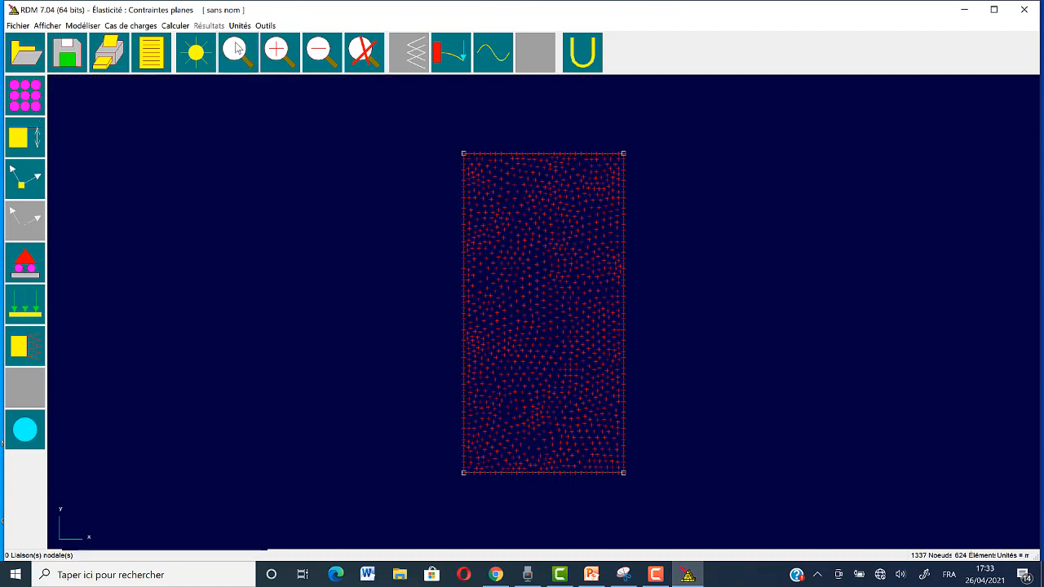
click(236, 50)
click(236, 52)
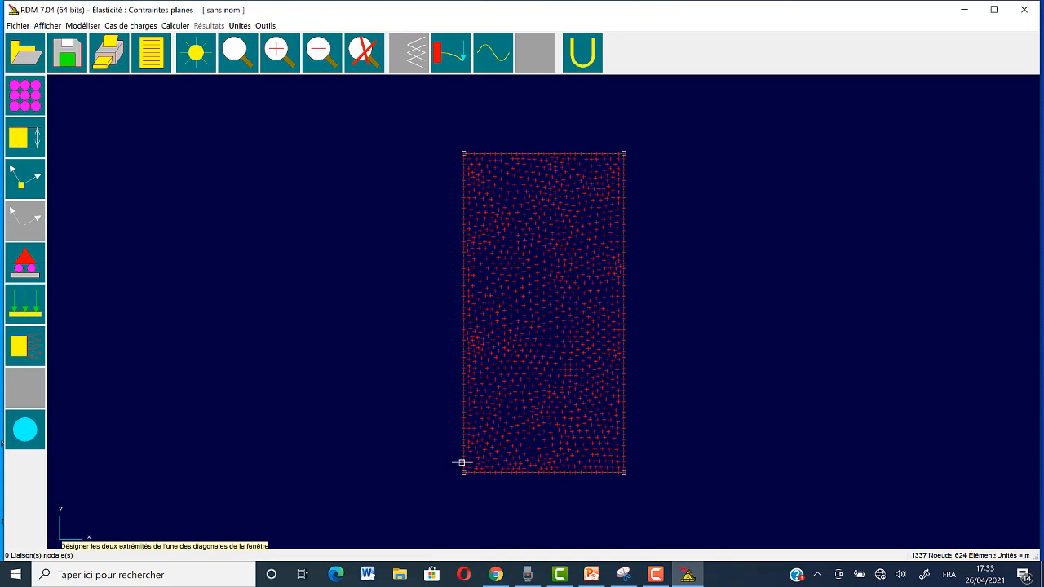
click(457, 462)
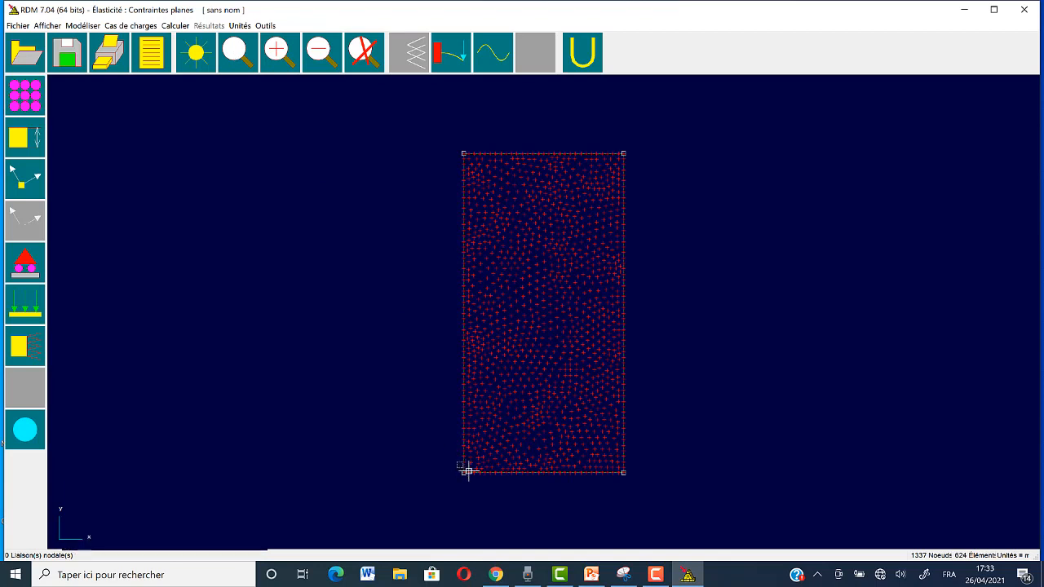
click(633, 485)
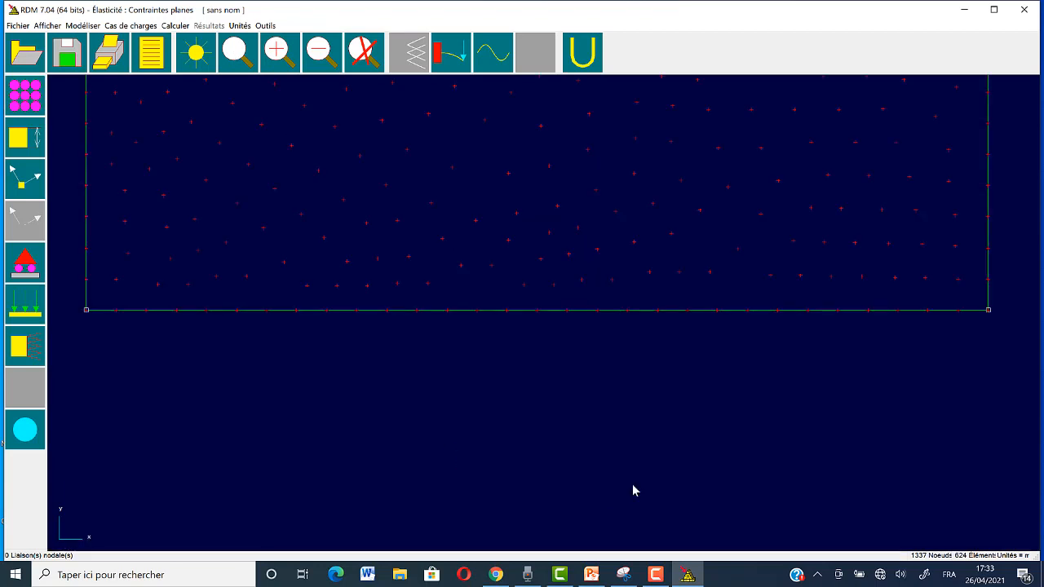
click(27, 254)
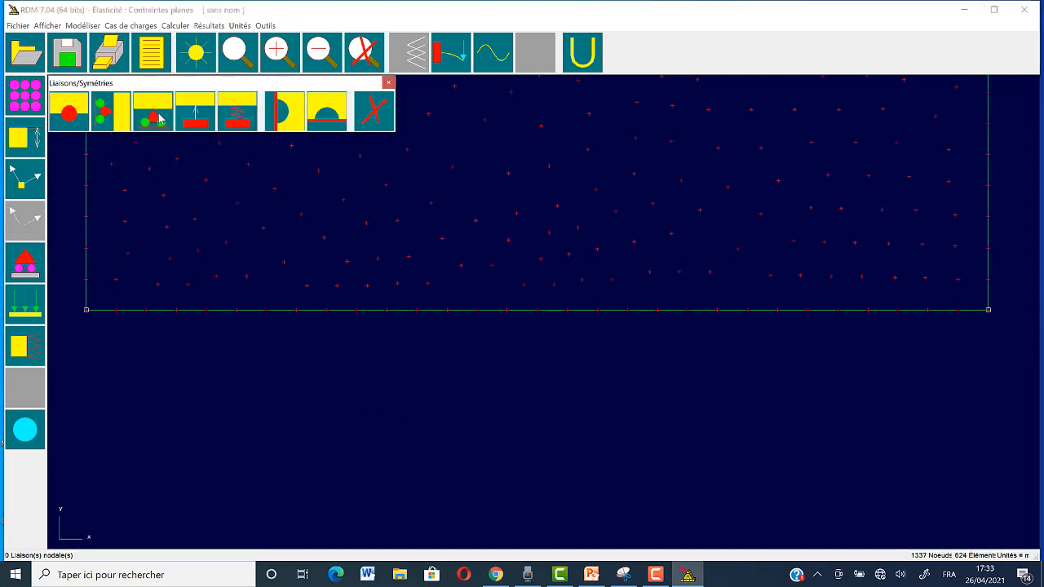
click(159, 120)
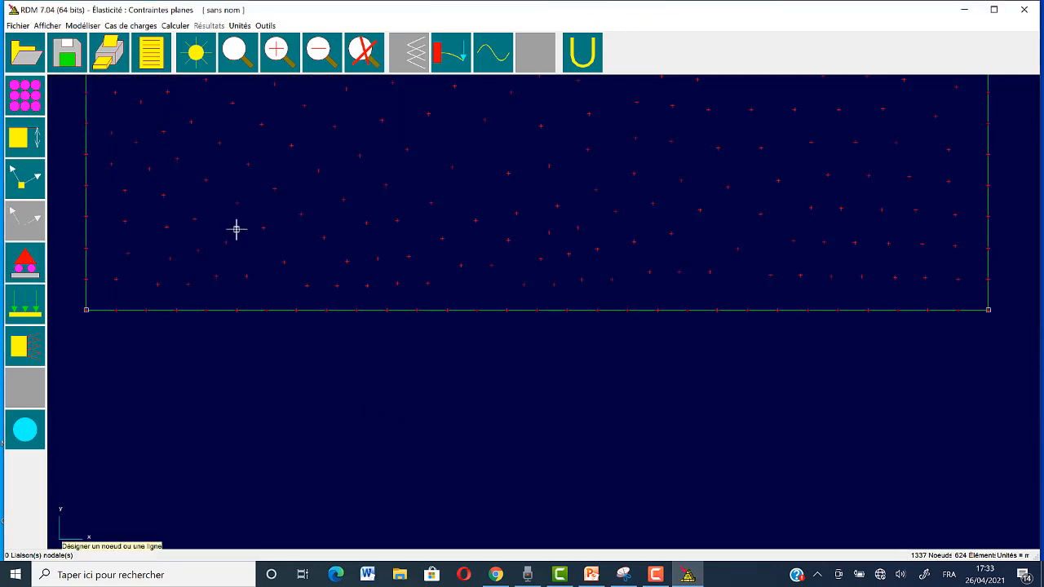
click(401, 311)
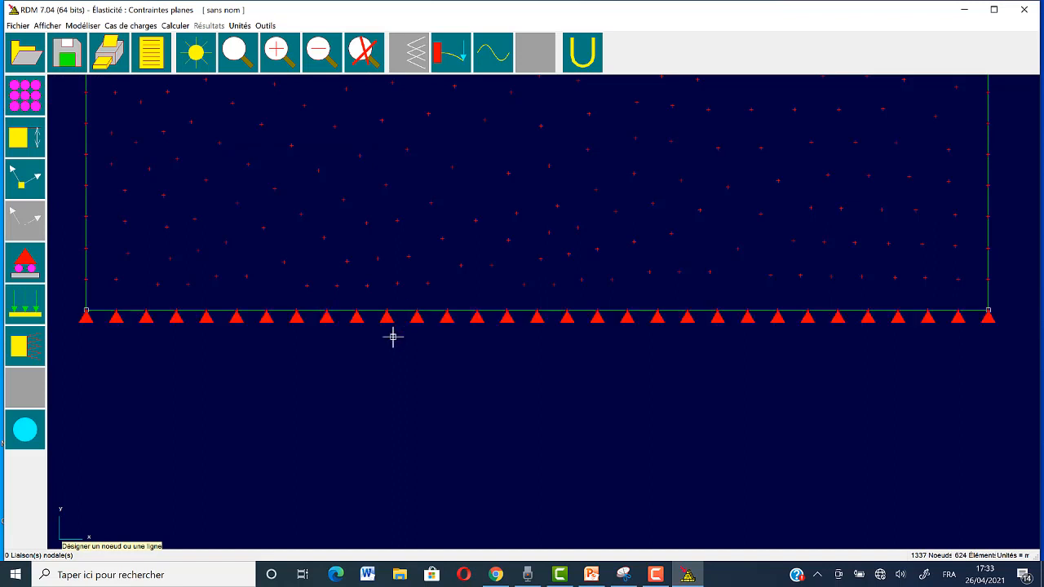
- Block the horizontal displacement of all nodes along the plate's left edge
click(31, 265)
click(120, 124)
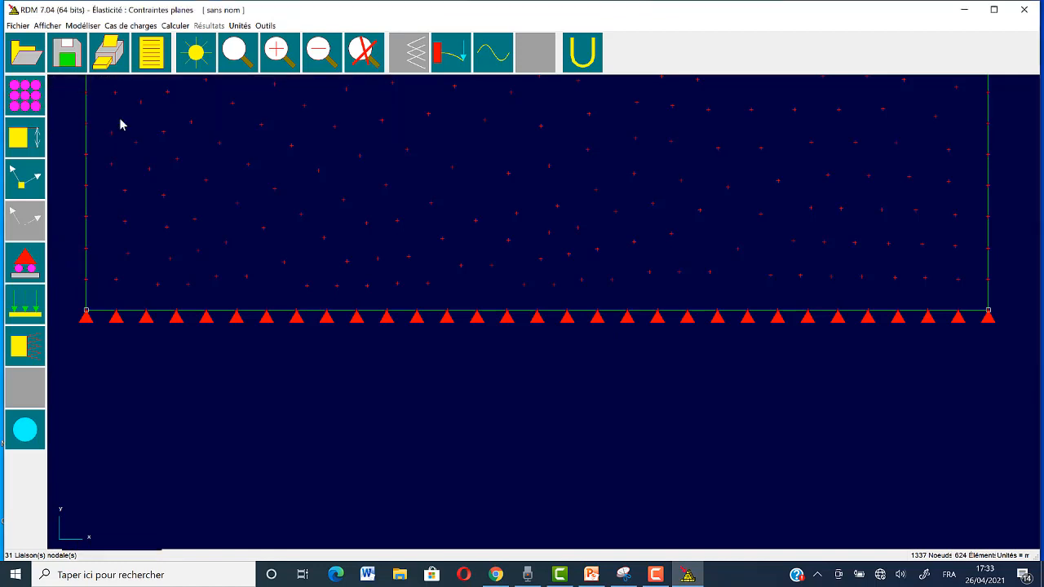
click(86, 168)
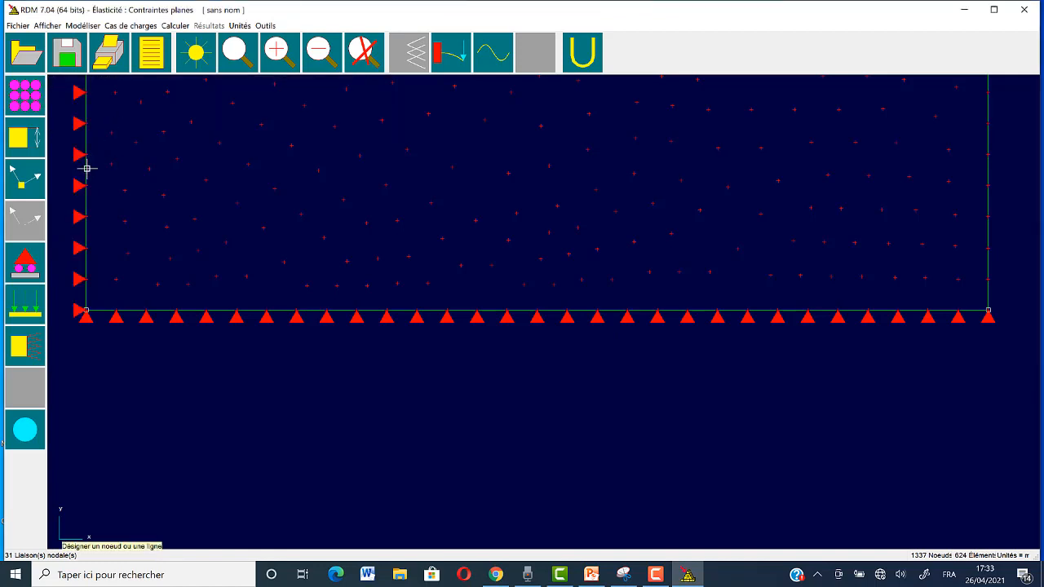
- Examine the whole plate with the supports along its left and bottom edges
click(317, 59)
click(319, 53)
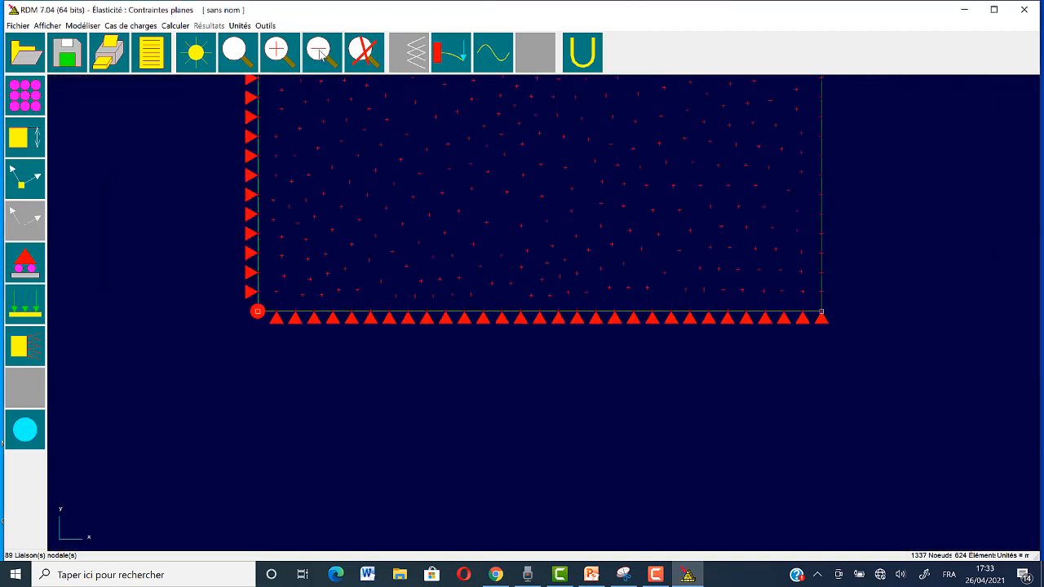
click(319, 53)
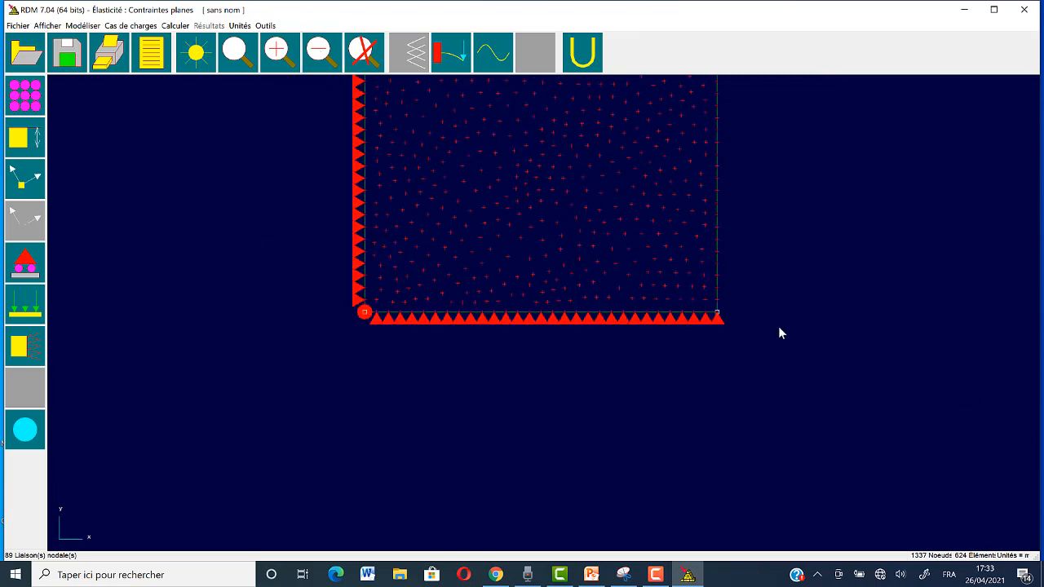
click(320, 53)
click(321, 53)
click(321, 53)
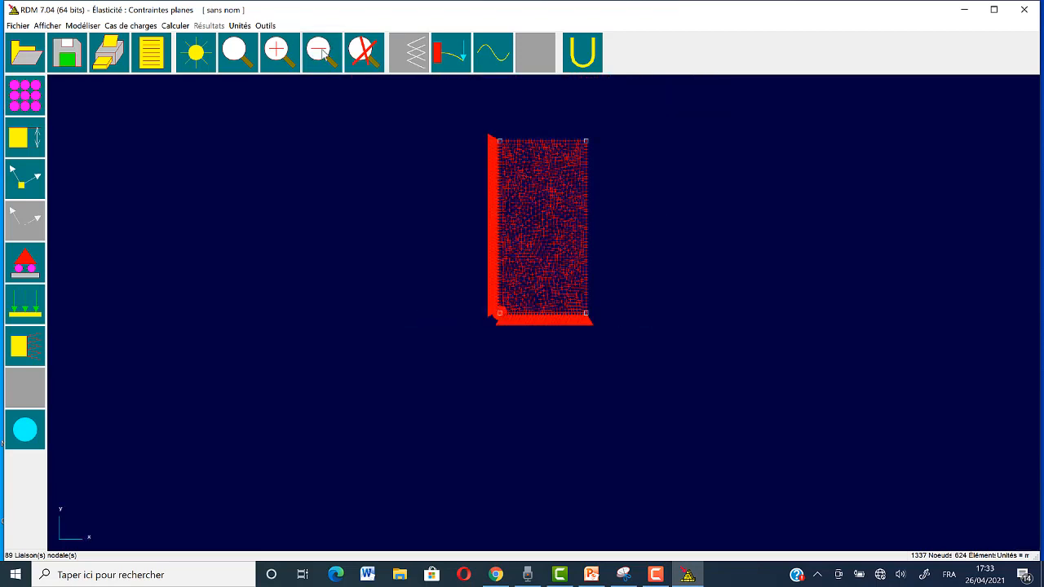
click(320, 53)
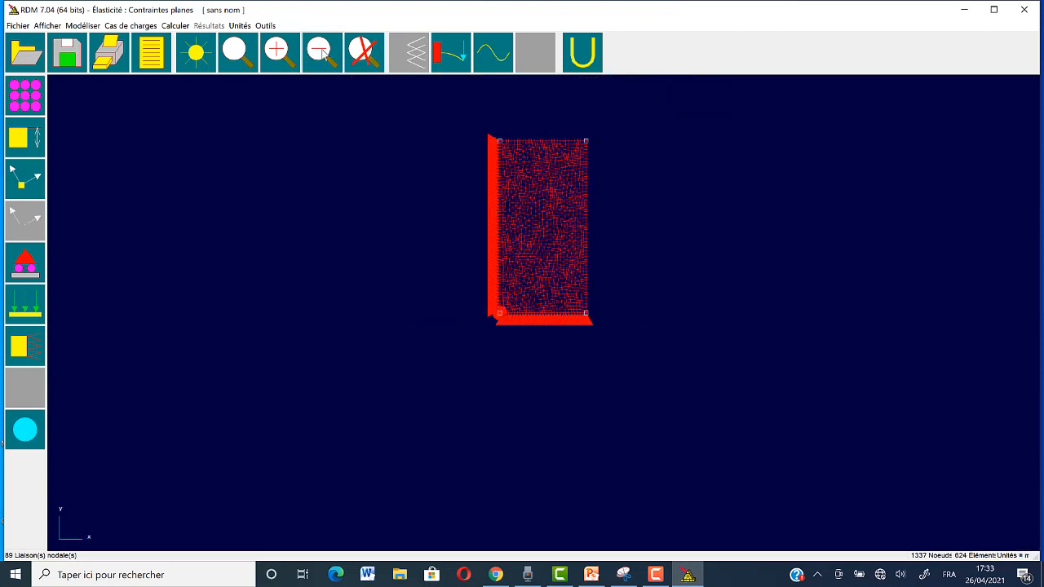
click(237, 55)
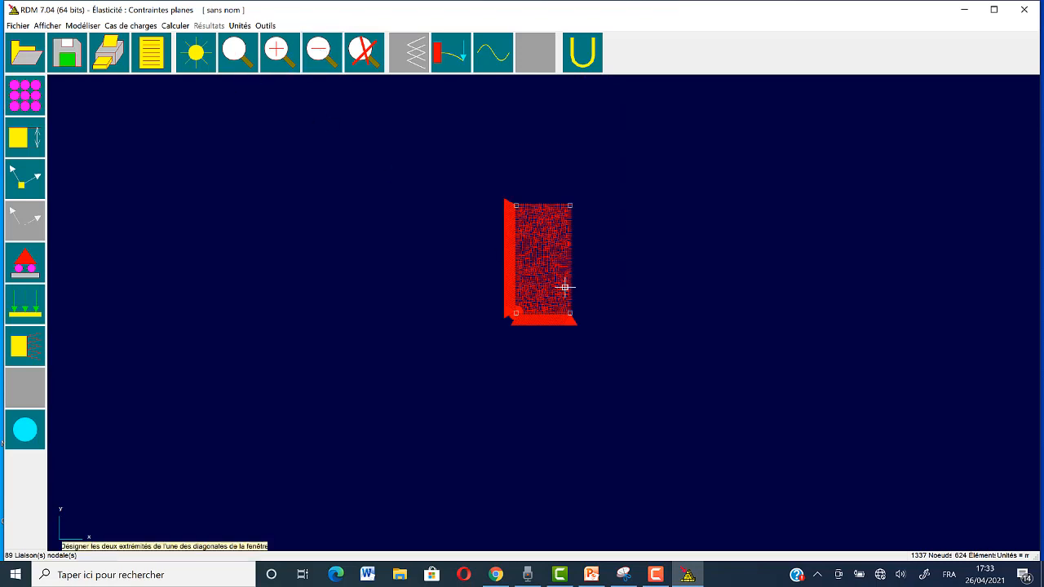
click(489, 185)
click(588, 335)
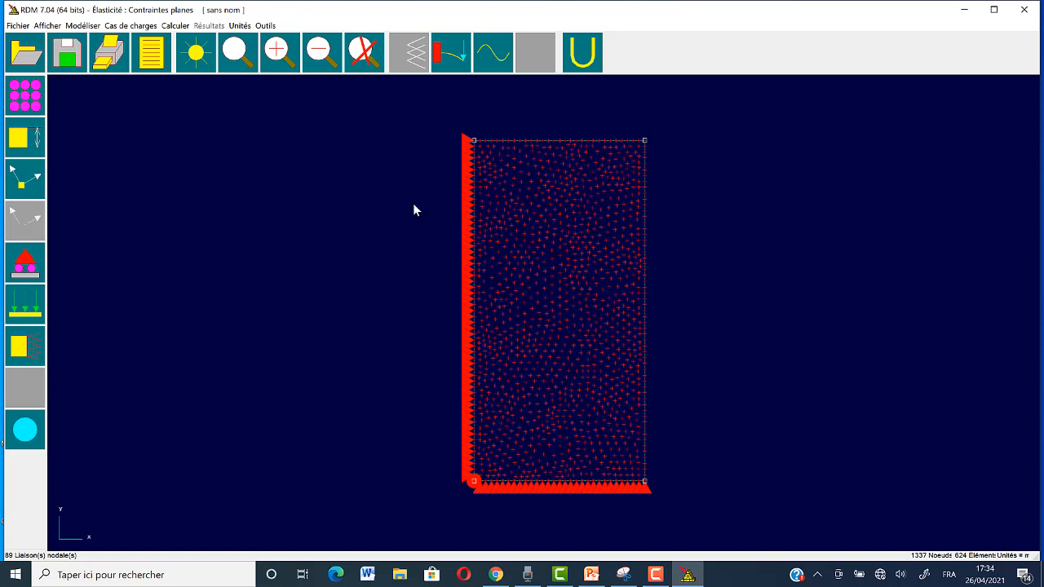
- Apply an upward linear force with an x component of 0 N/mm to the plate's top edge in load case 1
click(237, 52)
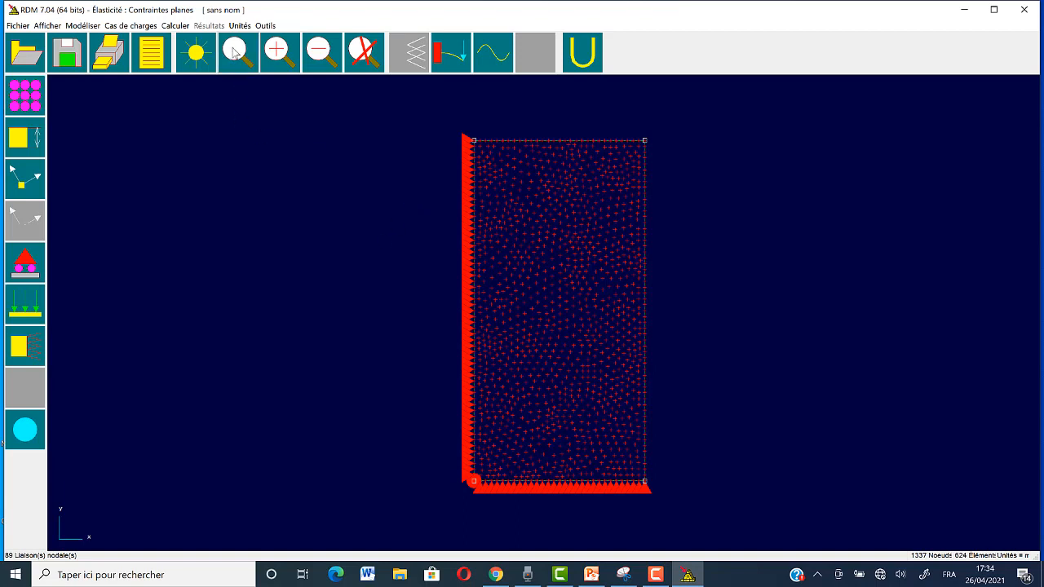
click(451, 124)
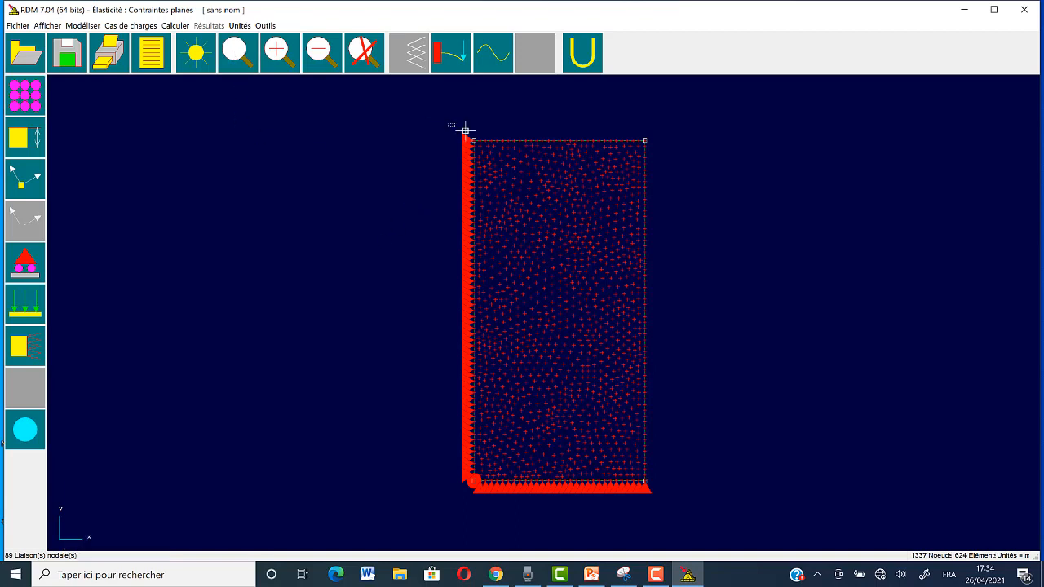
click(653, 151)
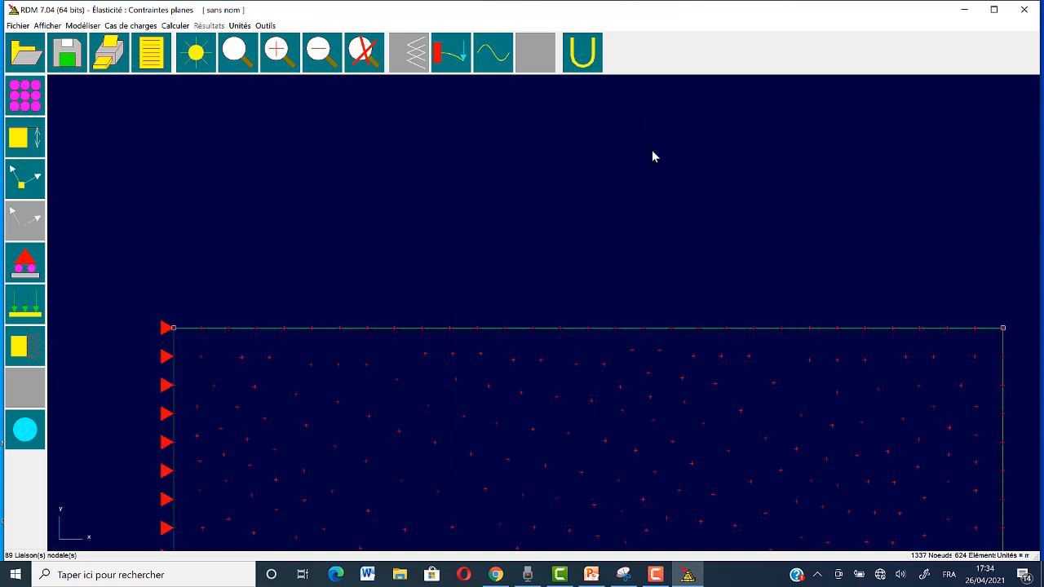
click(33, 305)
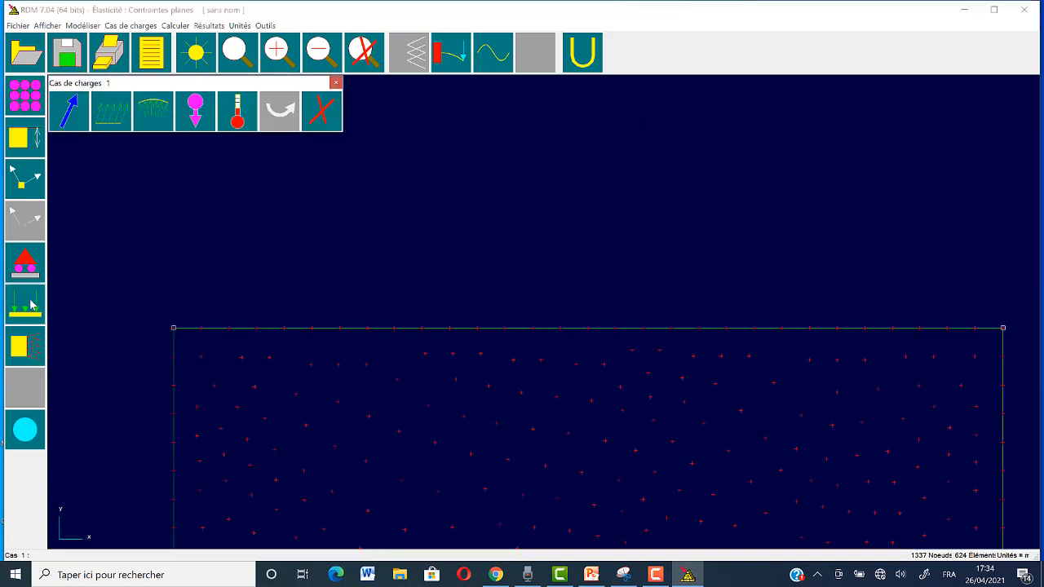
click(122, 117)
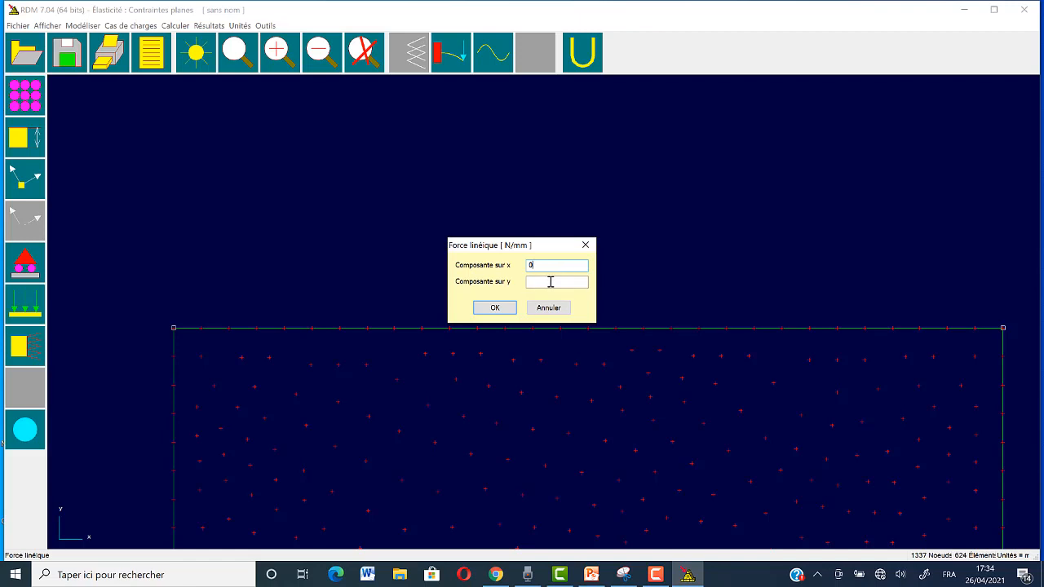
click(550, 282)
click(495, 307)
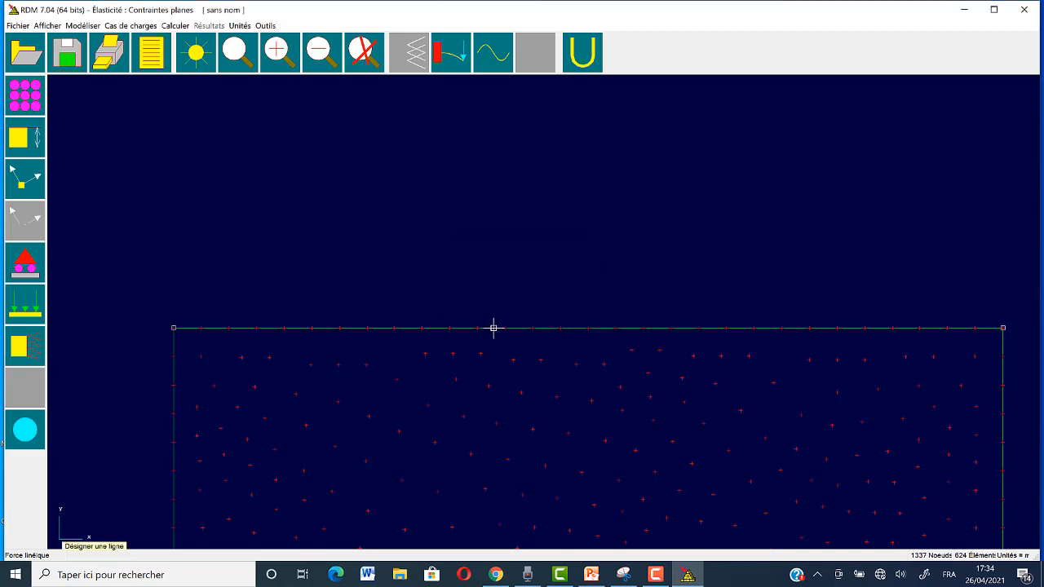
click(493, 328)
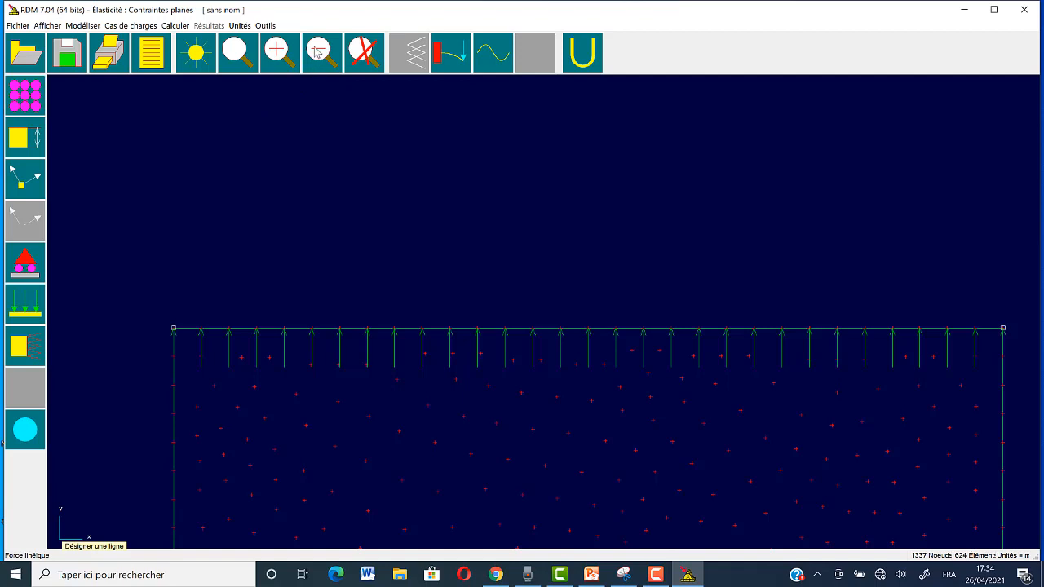
key(Escape)
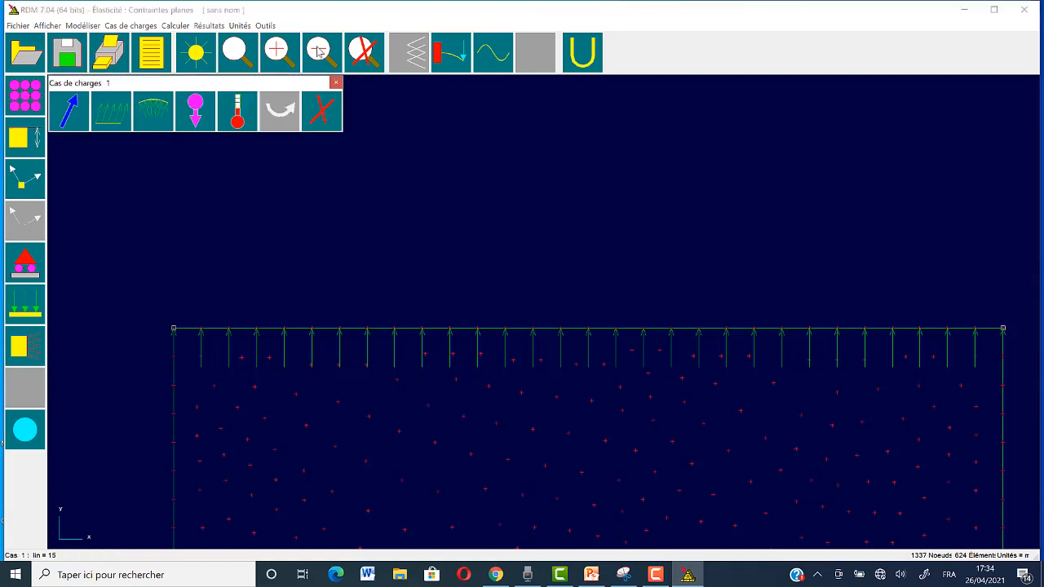
- Run the static analysis of the whole plate, saving the model on the desktop under the file name PLAQUE
click(356, 59)
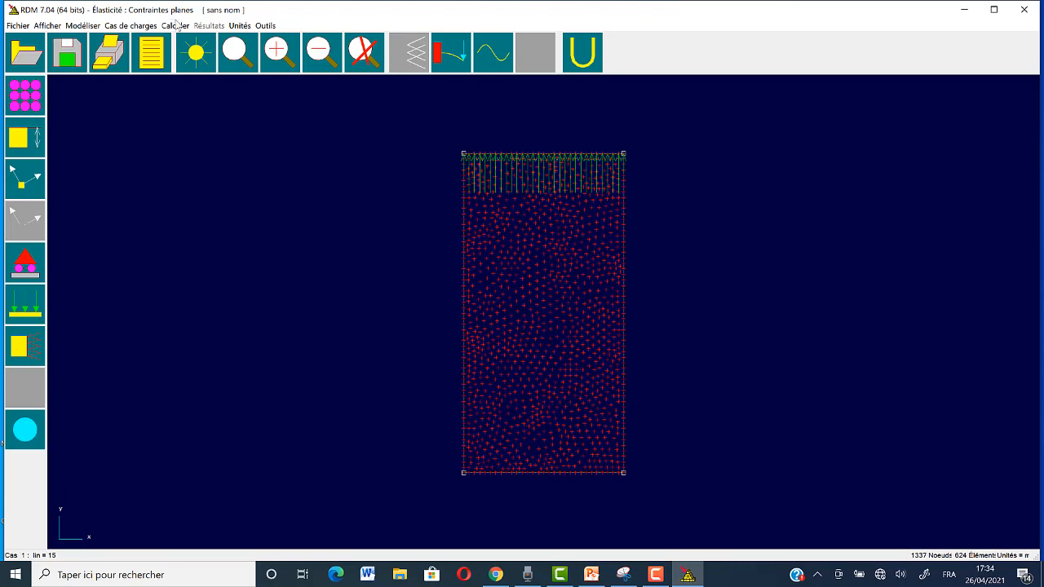
click(176, 26)
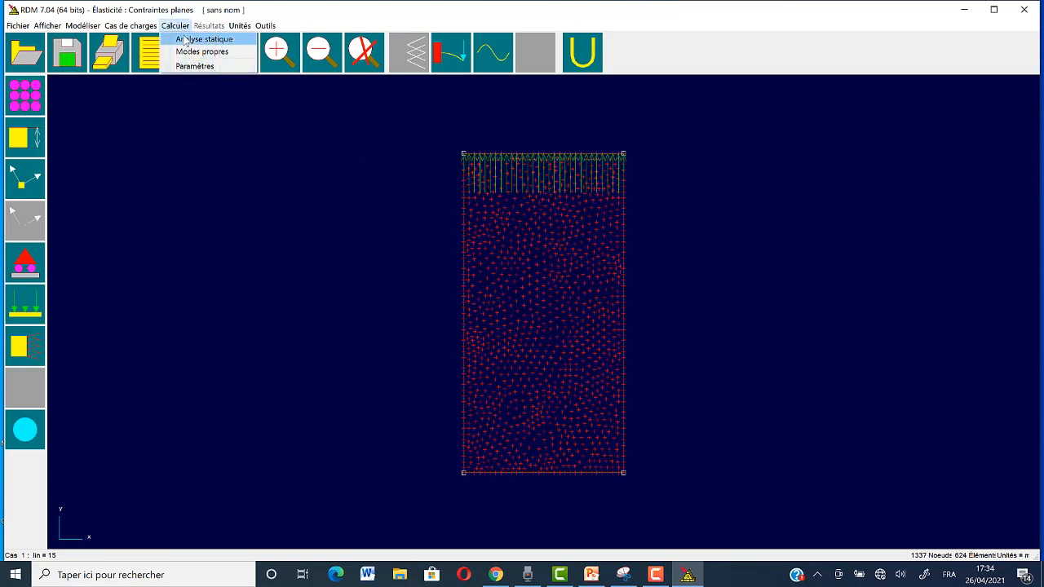
click(196, 39)
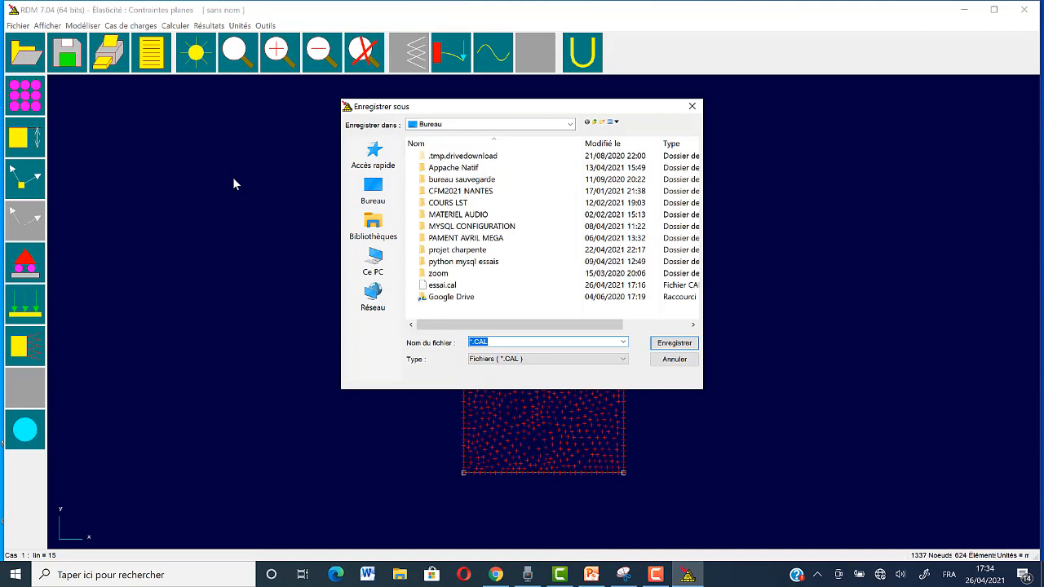
click(470, 341)
text(ELA)
text(QUE)
click(661, 343)
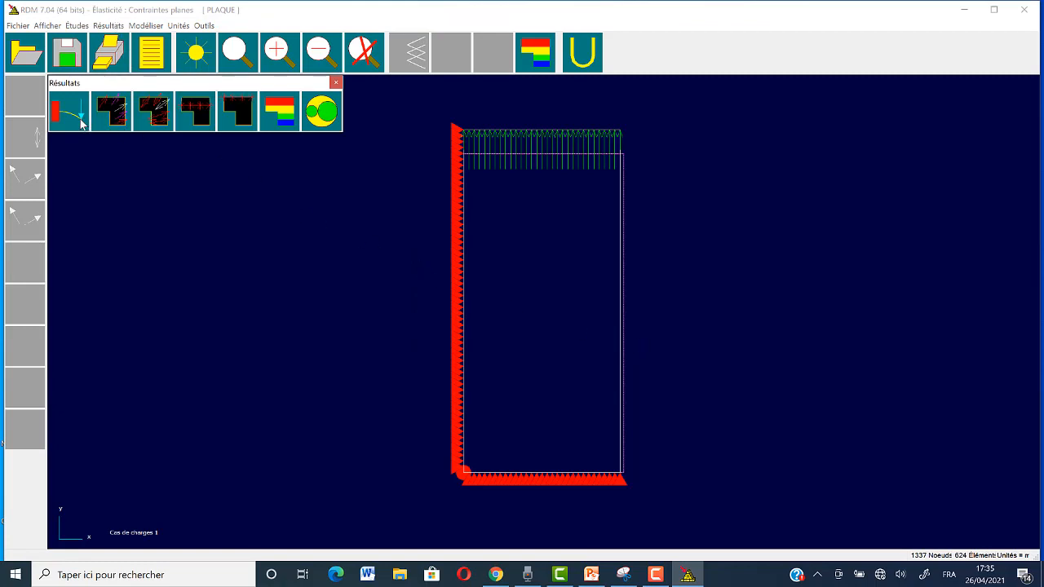
- Display the plate's displacement vectors, followed by its principal faces
click(124, 119)
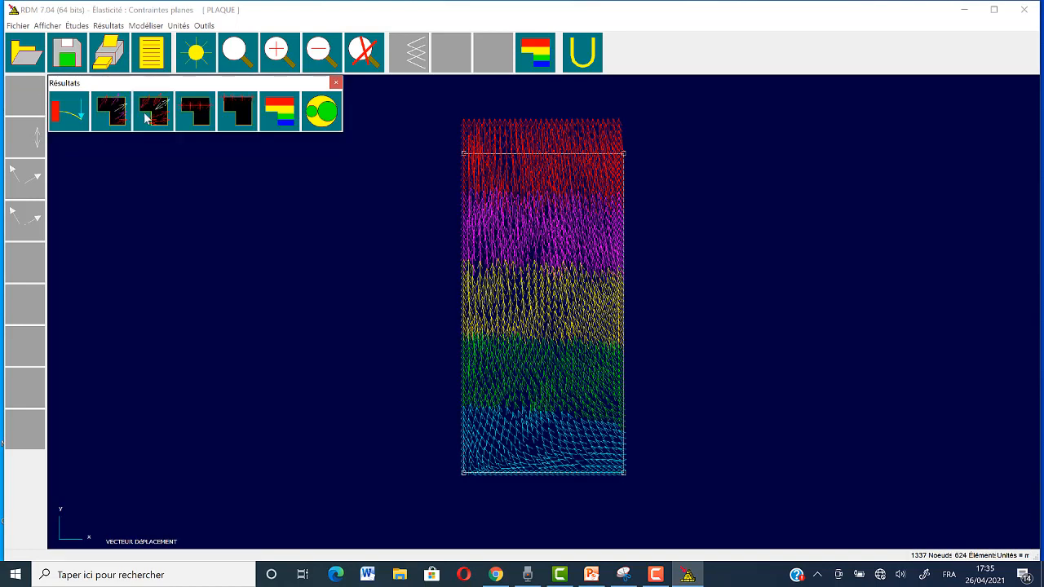
click(150, 119)
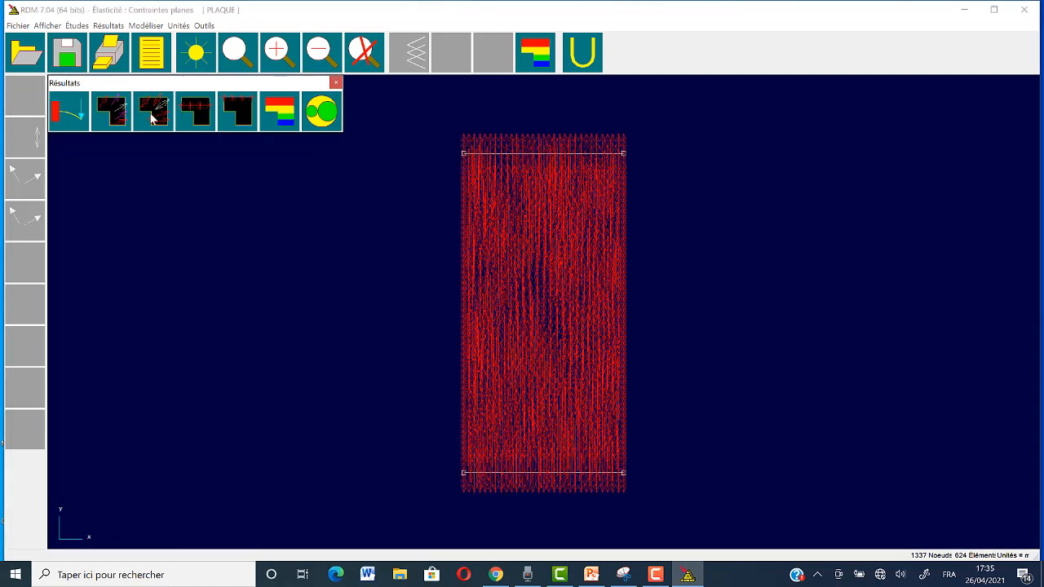
click(204, 121)
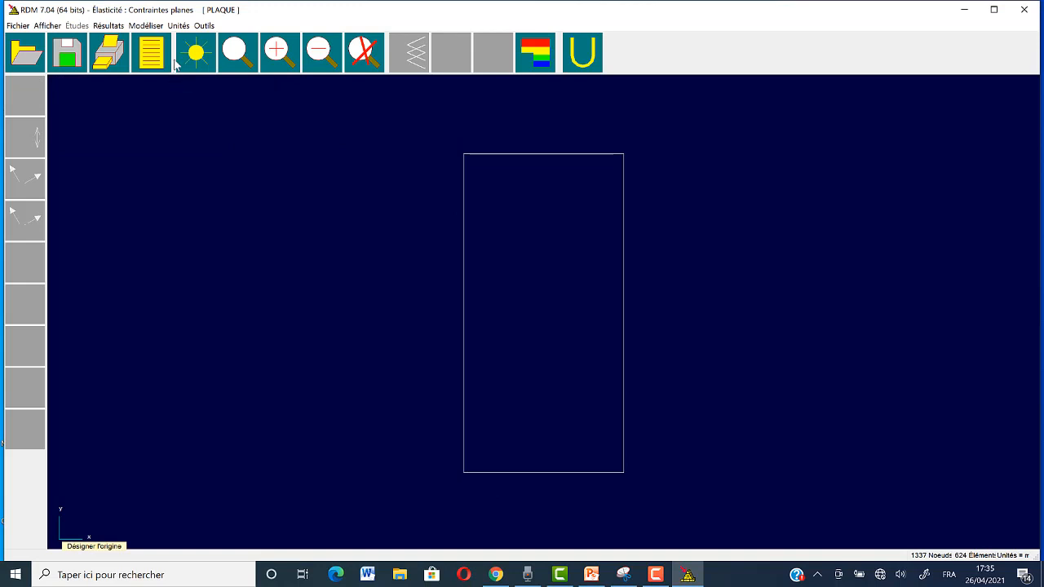
- Display the isovalues of the normal stress Syy over the plate
click(111, 25)
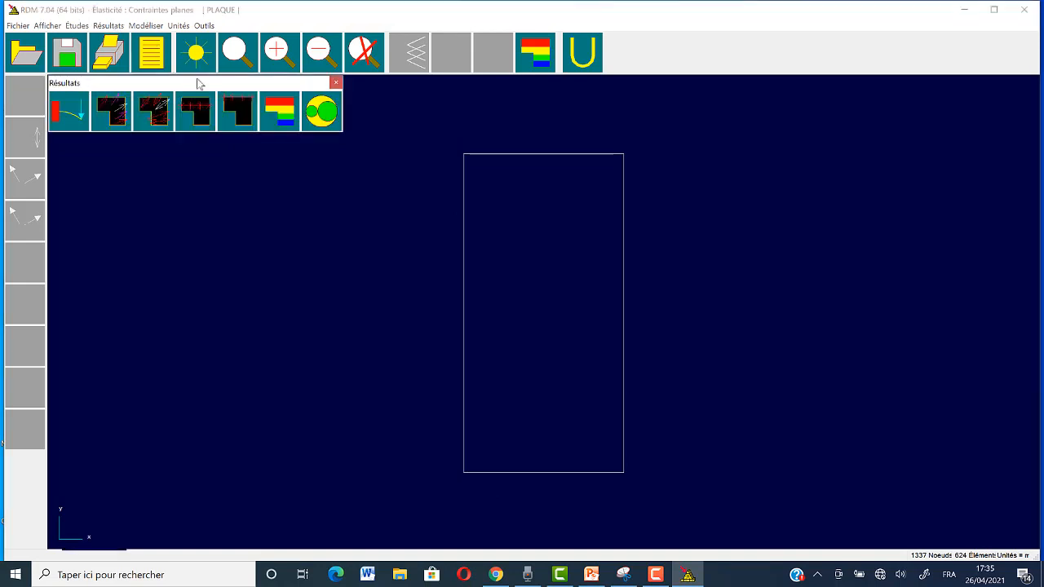
click(281, 120)
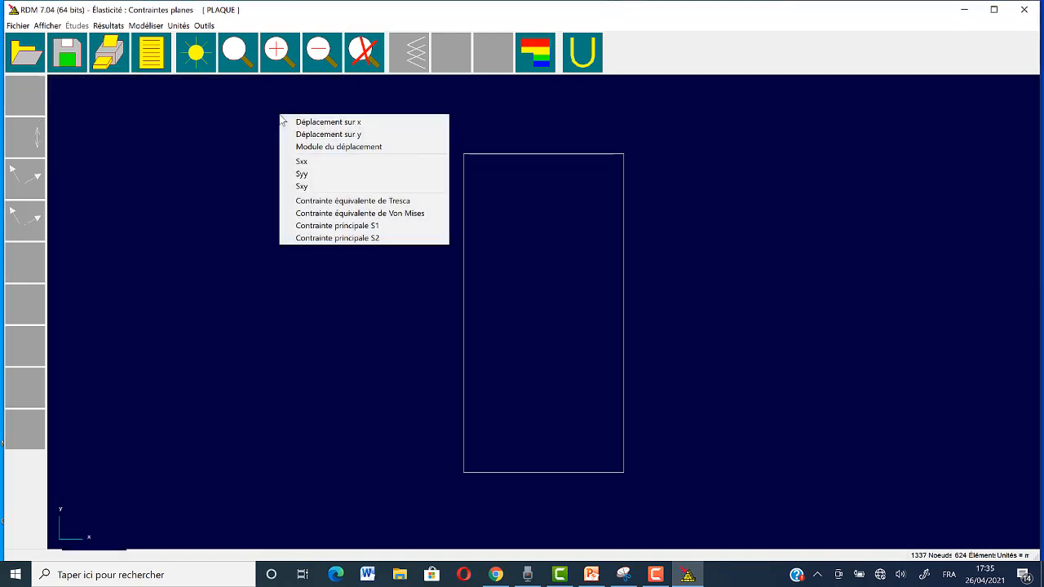
click(310, 173)
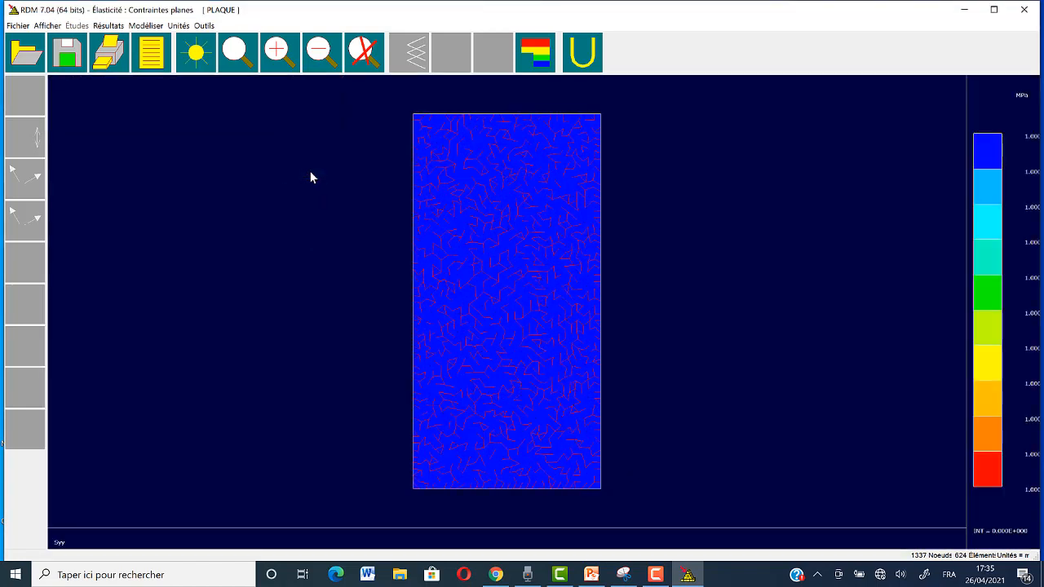
- Switch the isovalue plot to the normal stress Sxx
click(548, 53)
click(286, 121)
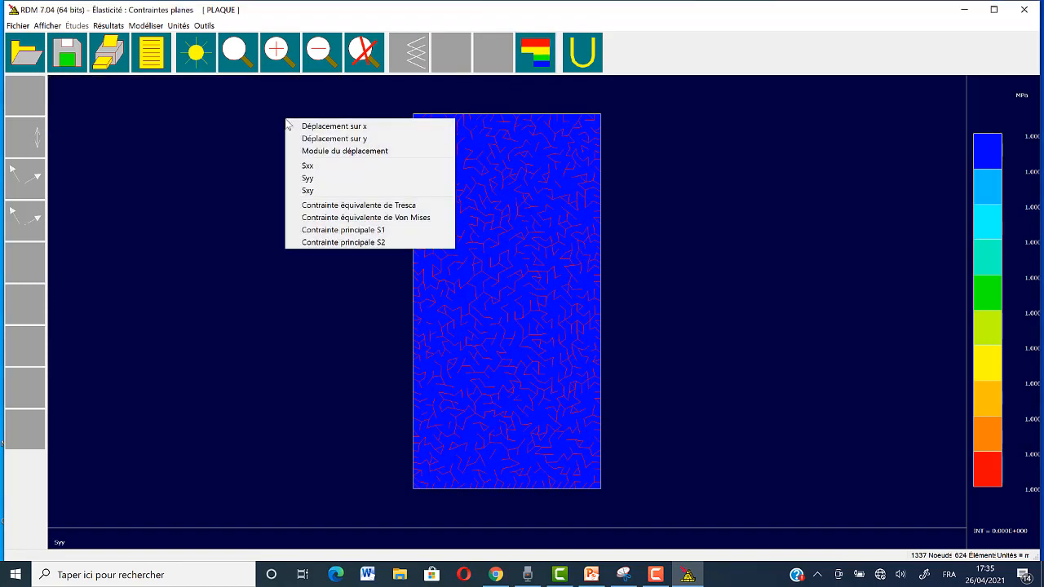
click(310, 166)
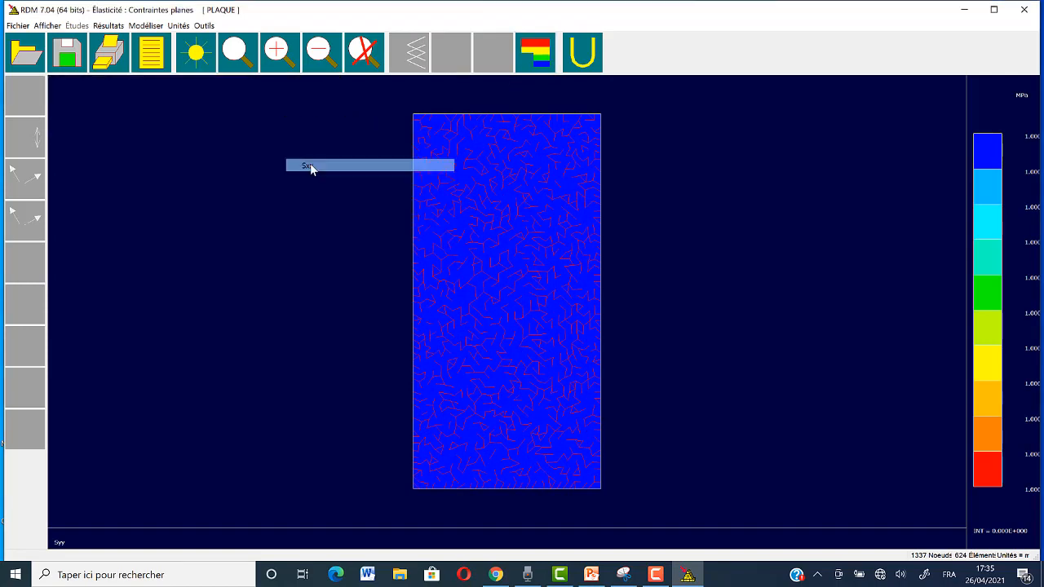
- Switch the isovalue plot to the Von Mises equivalent stress
click(520, 69)
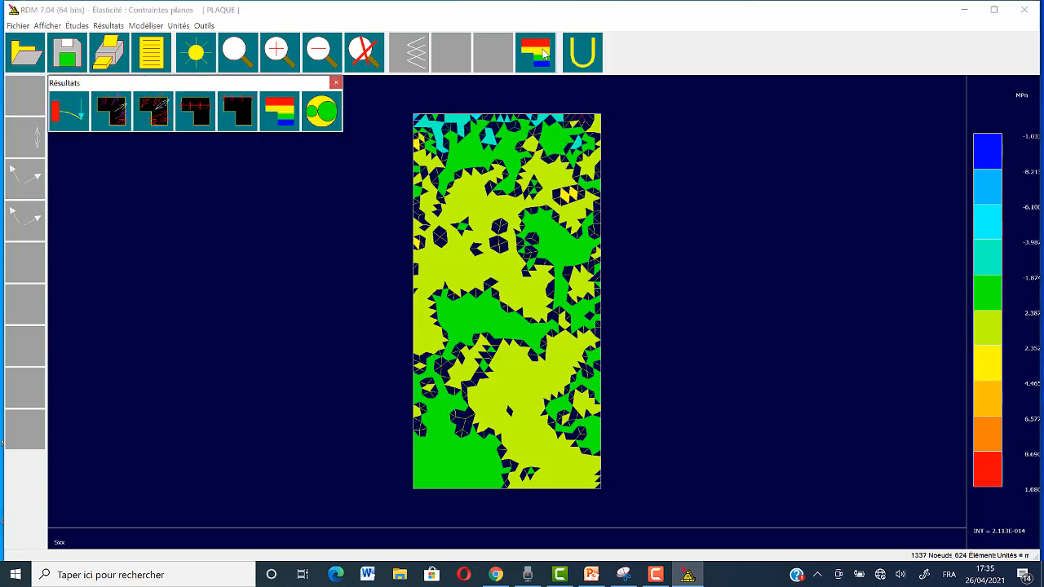
click(285, 122)
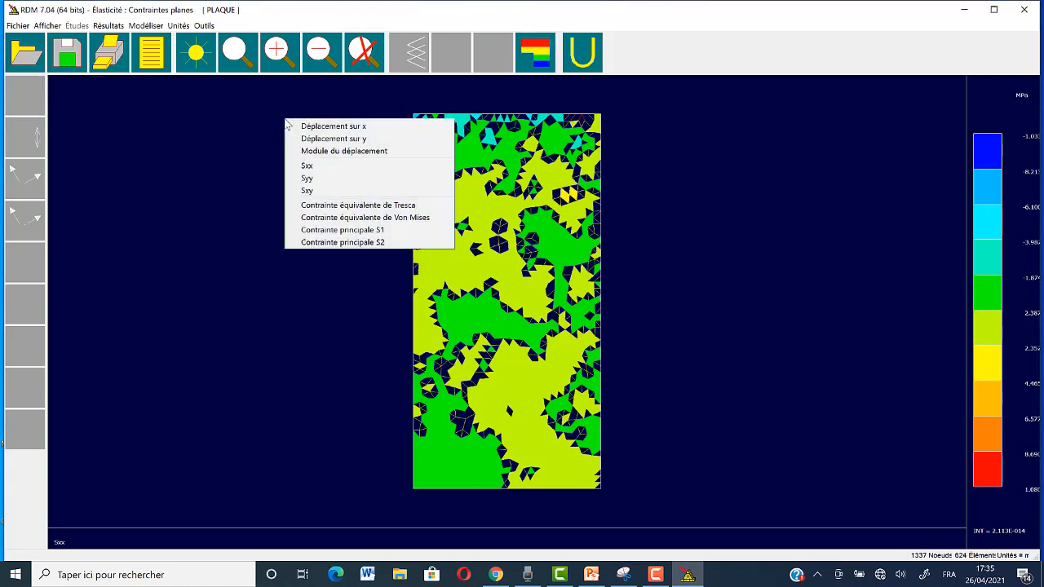
click(372, 218)
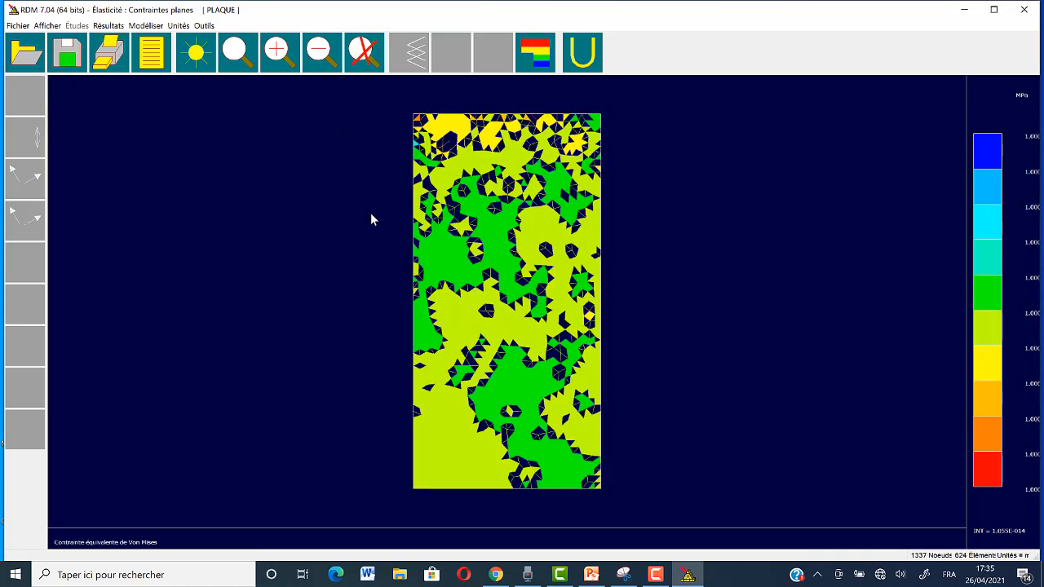
click(114, 27)
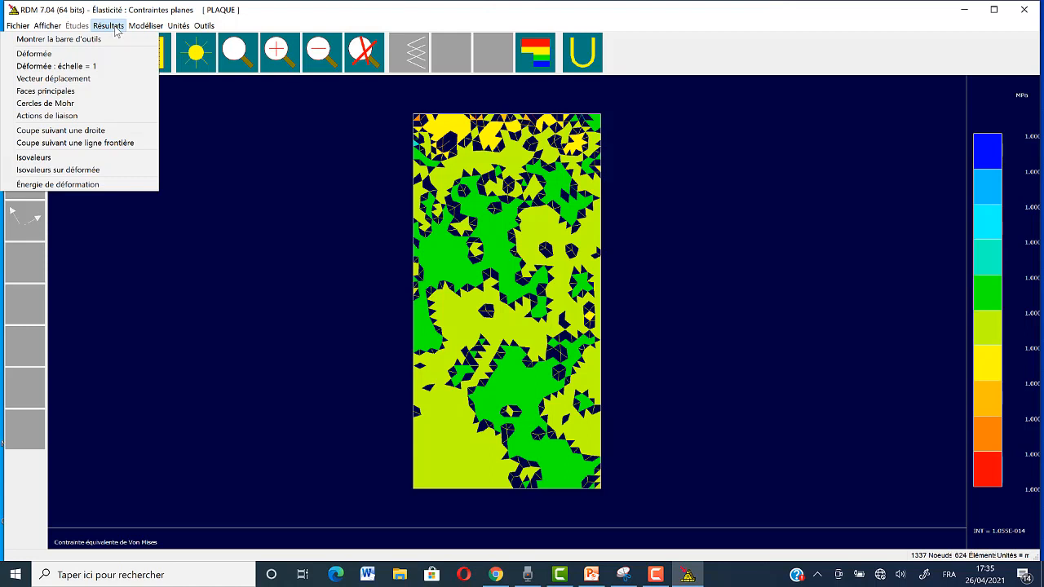
click(193, 135)
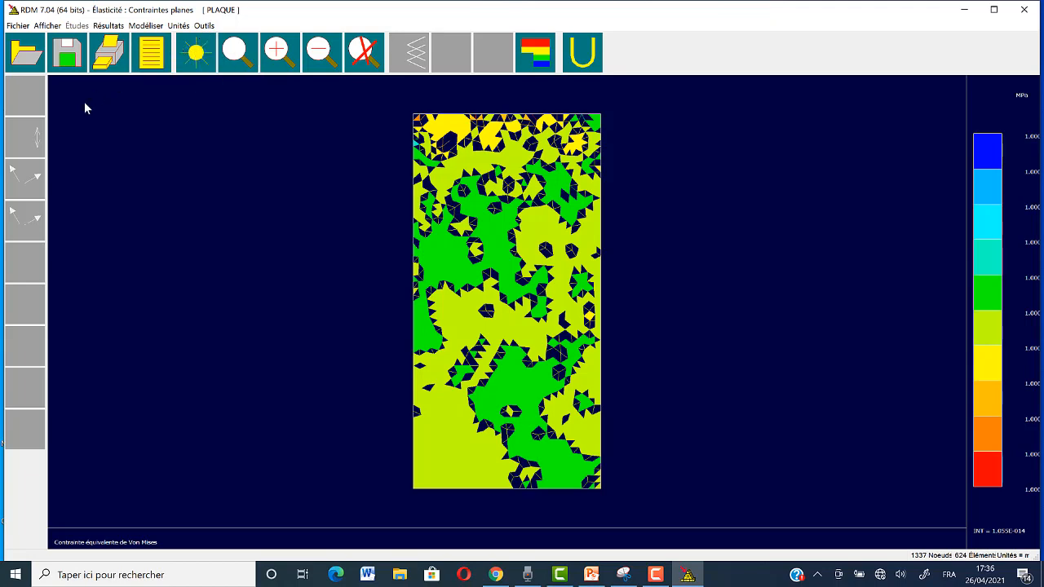
- Save the calculated model on the desktop as PLAQUE.cal, replacing the existing file
click(18, 26)
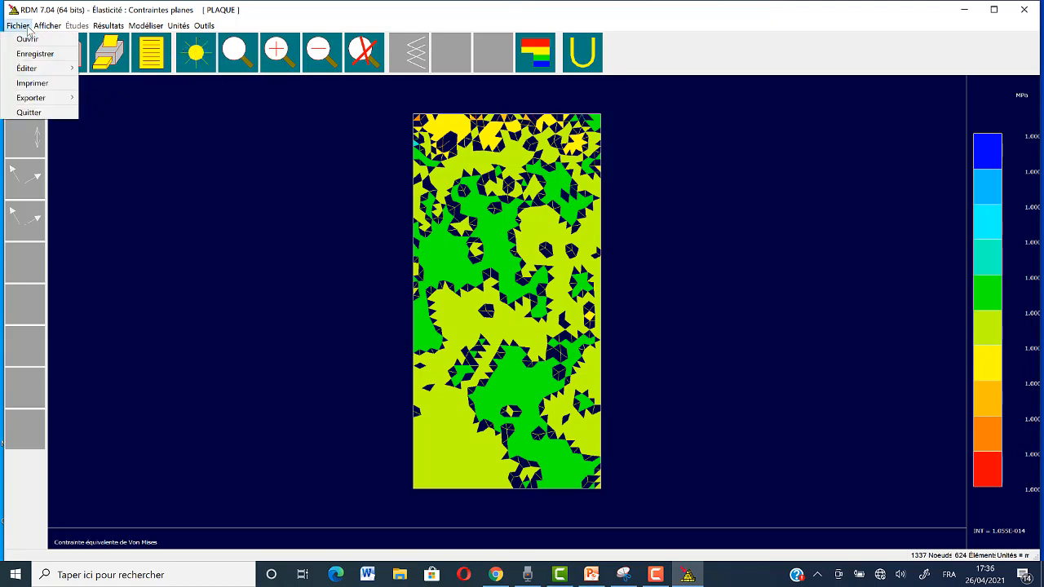
click(35, 53)
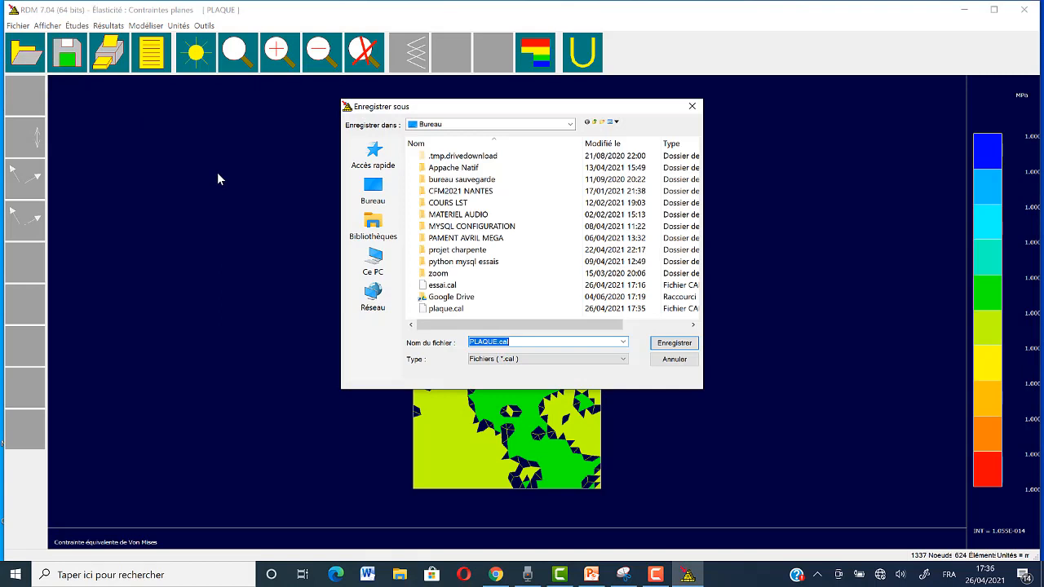
click(665, 342)
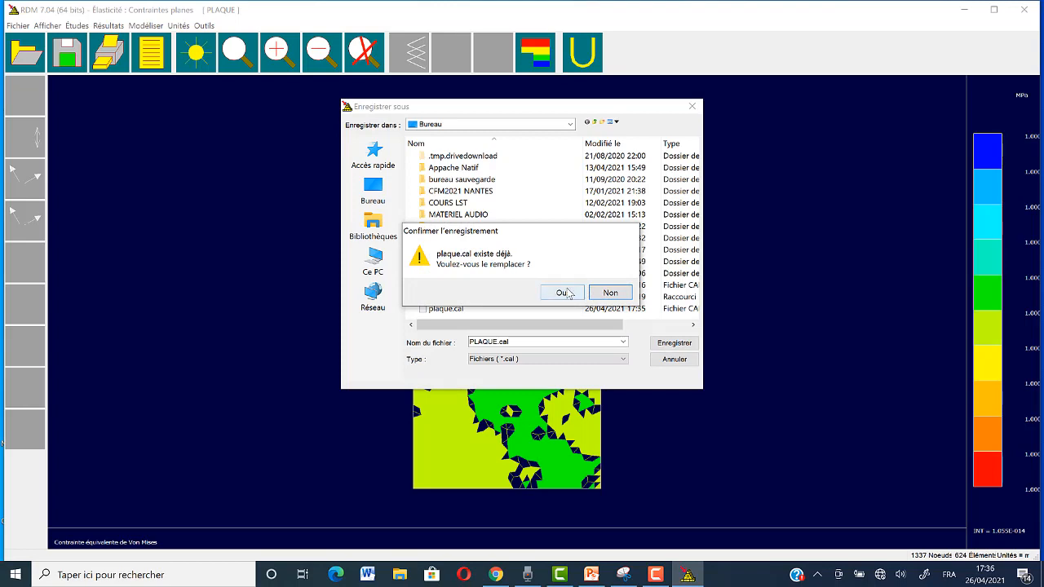
click(564, 293)
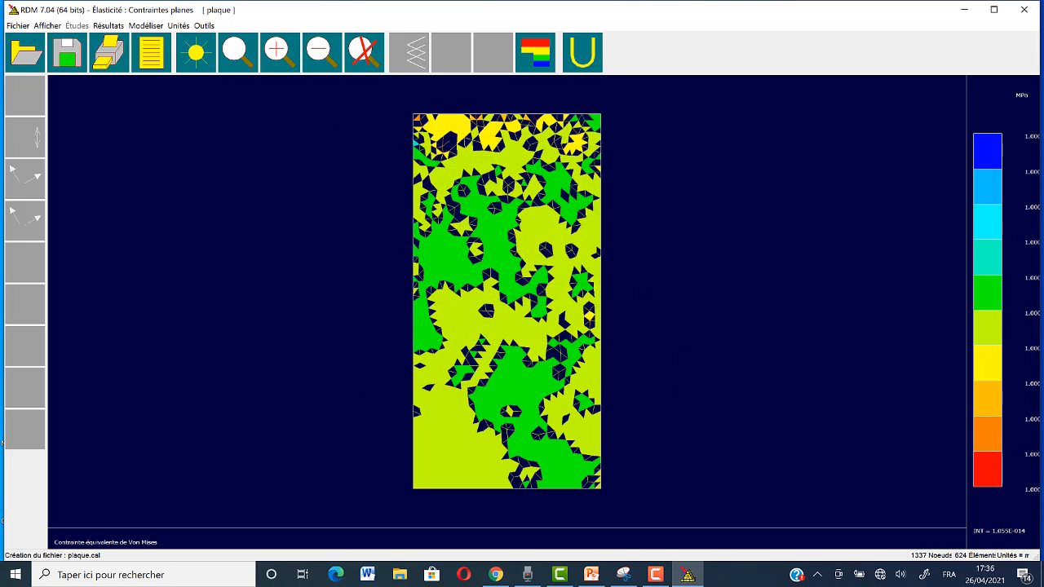
click(657, 581)
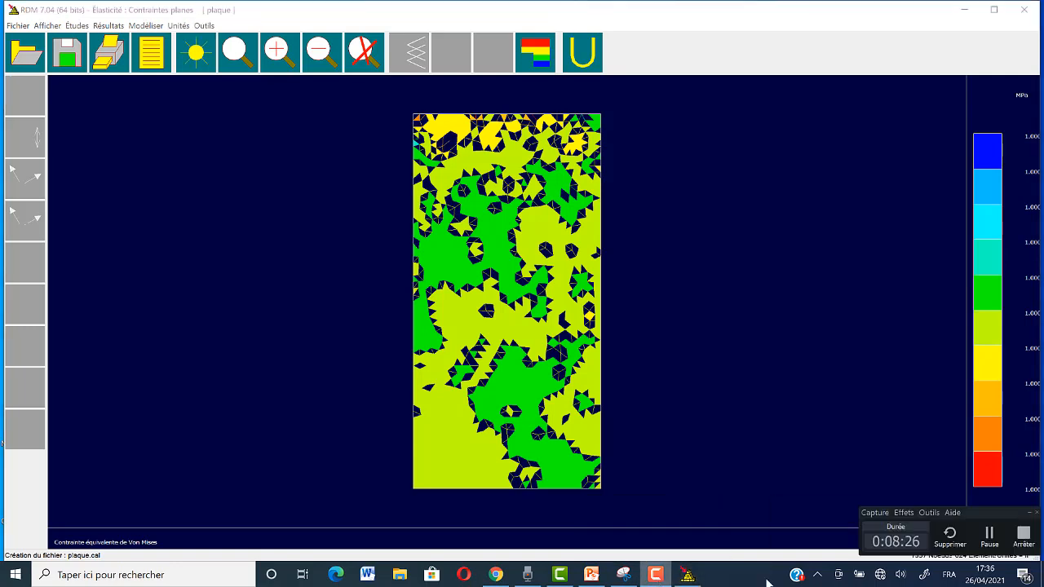